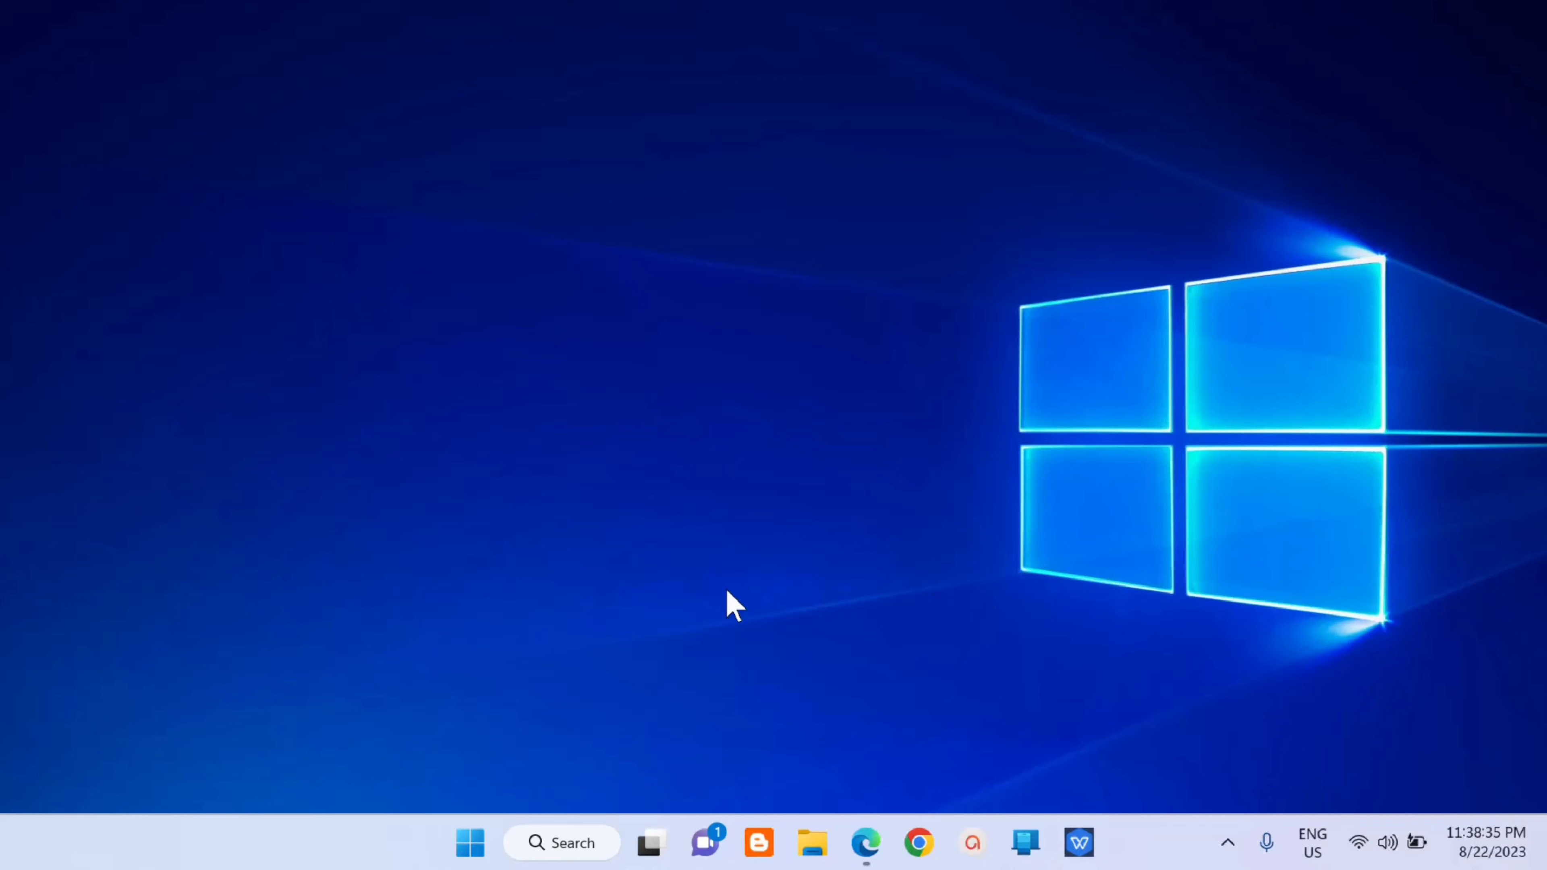
Search Windows for "remote desktop connection" and open the Remote Desktop Connection app.
{"action": "left_click", "coordinate": [474, 847]}
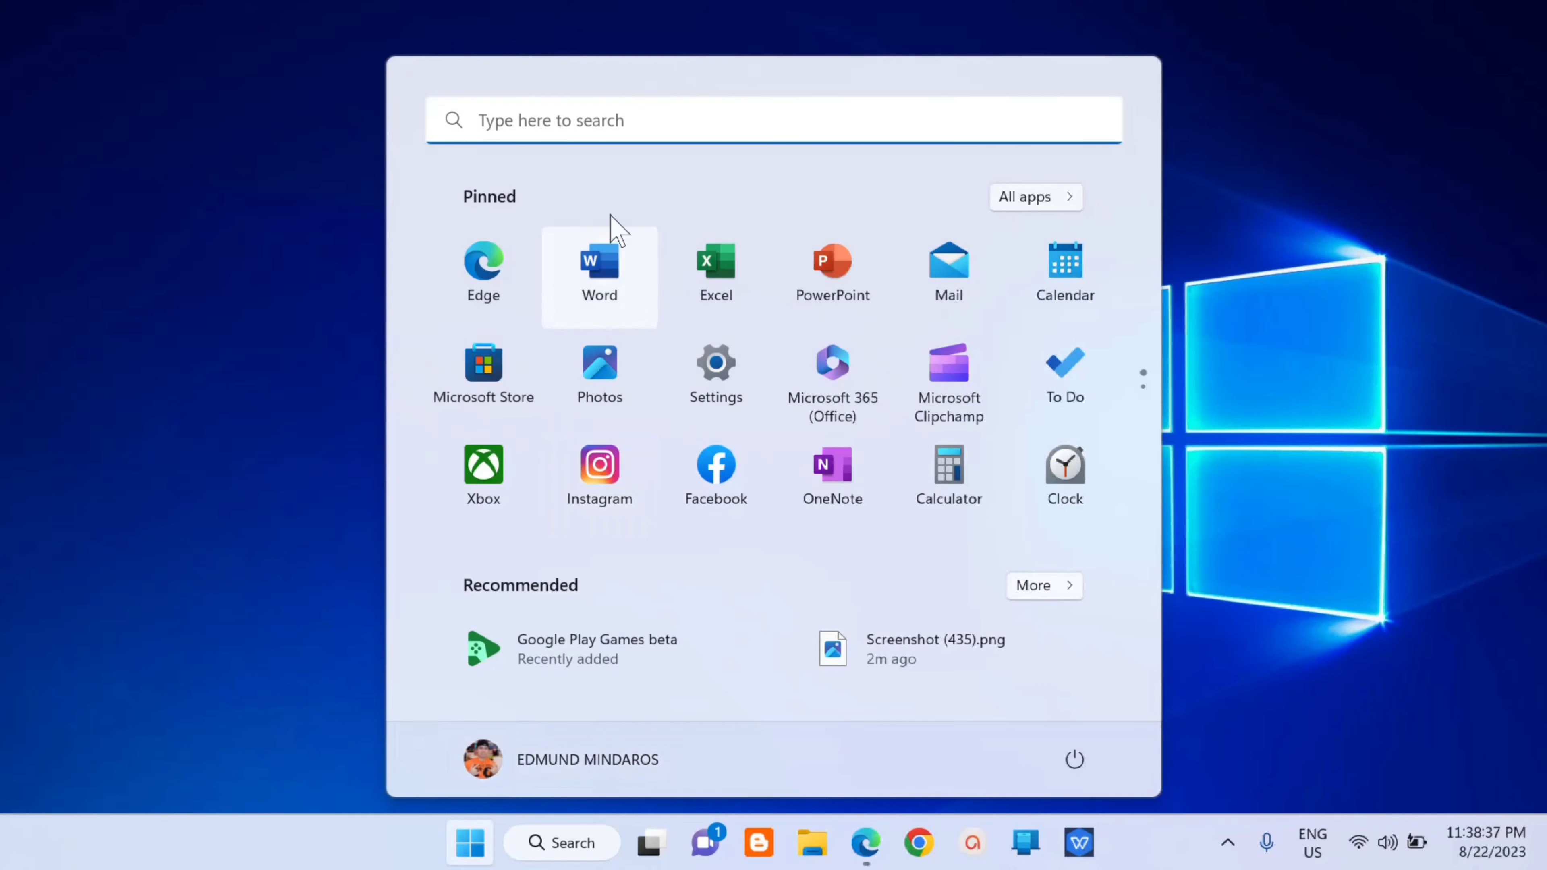
{"action": "left_click", "coordinate": [610, 117]}
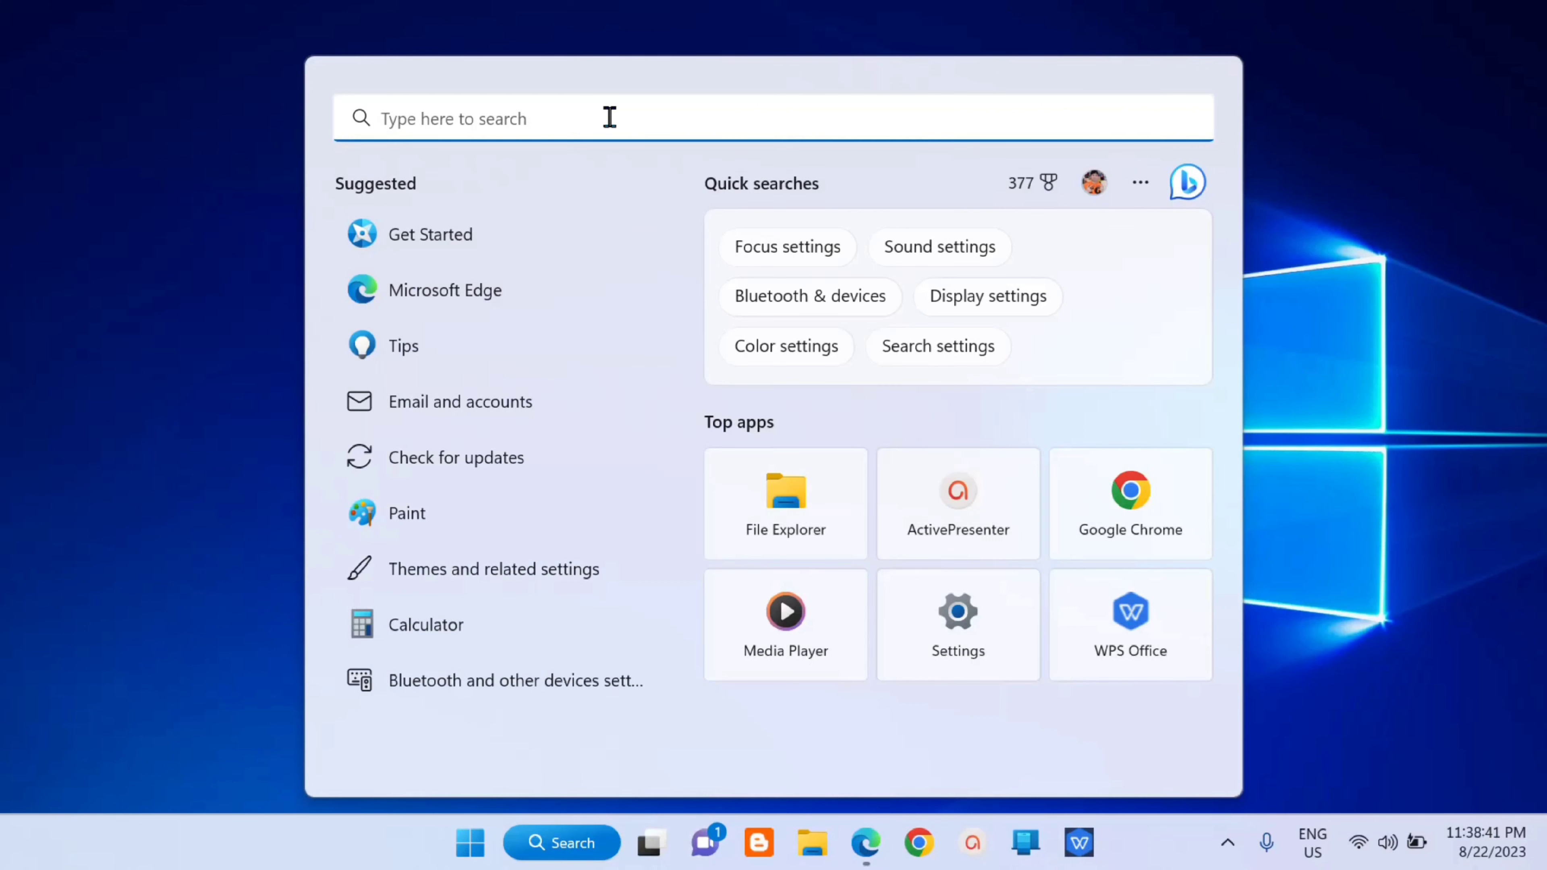
{"action": "type", "text": "remote desktop connection"}
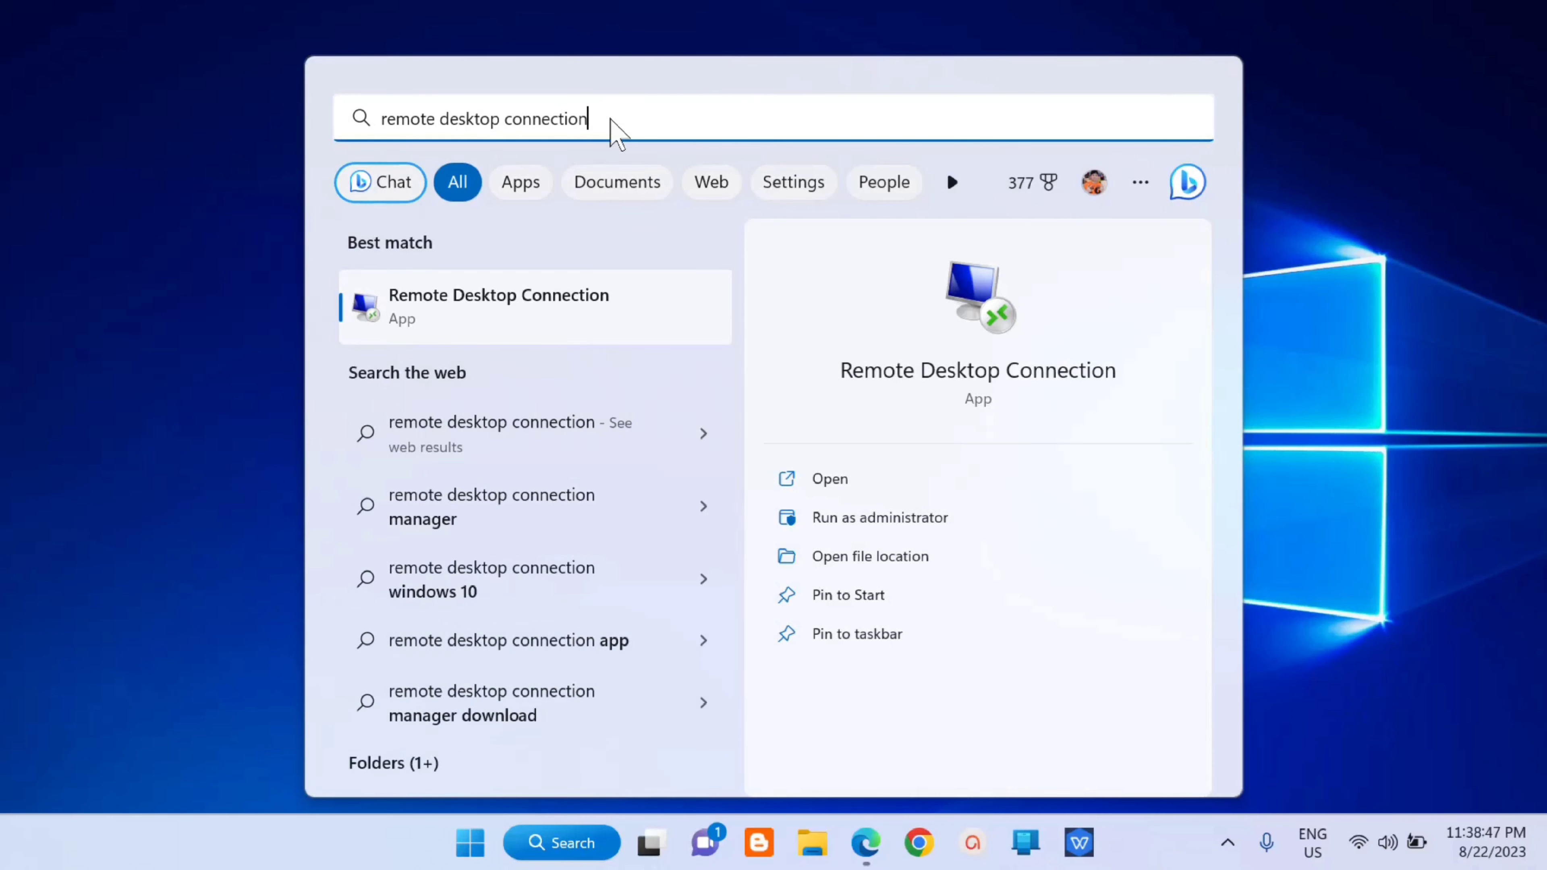
{"action": "left_click", "coordinate": [587, 316]}
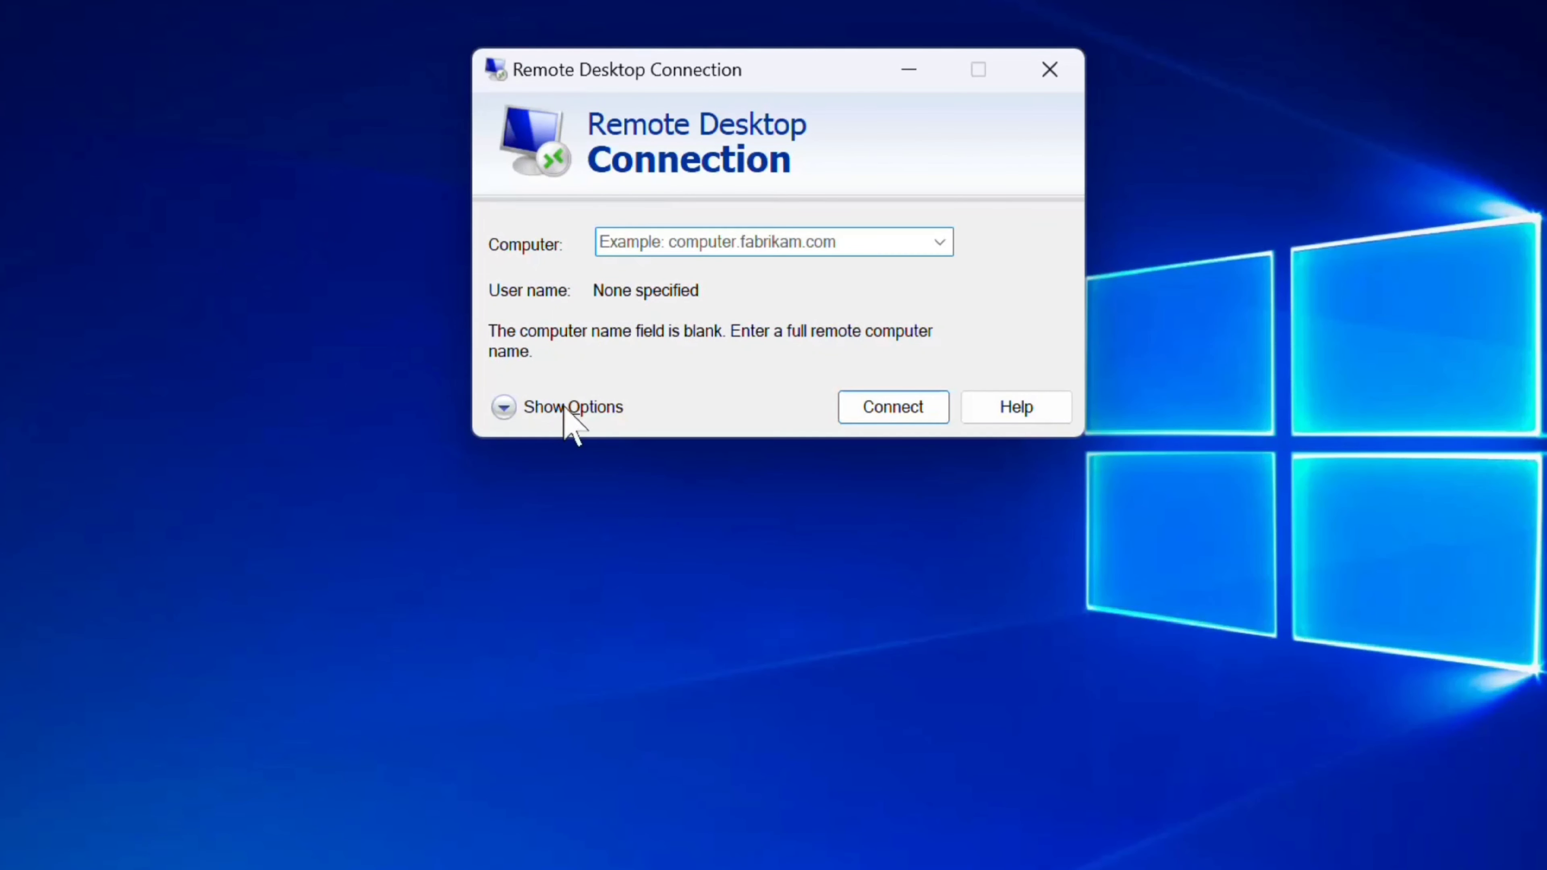
Expand the connection options, select Drives among the additional local devices and resources, and close Remote Desktop Connection without applying it.
{"action": "left_click", "coordinate": [524, 411]}
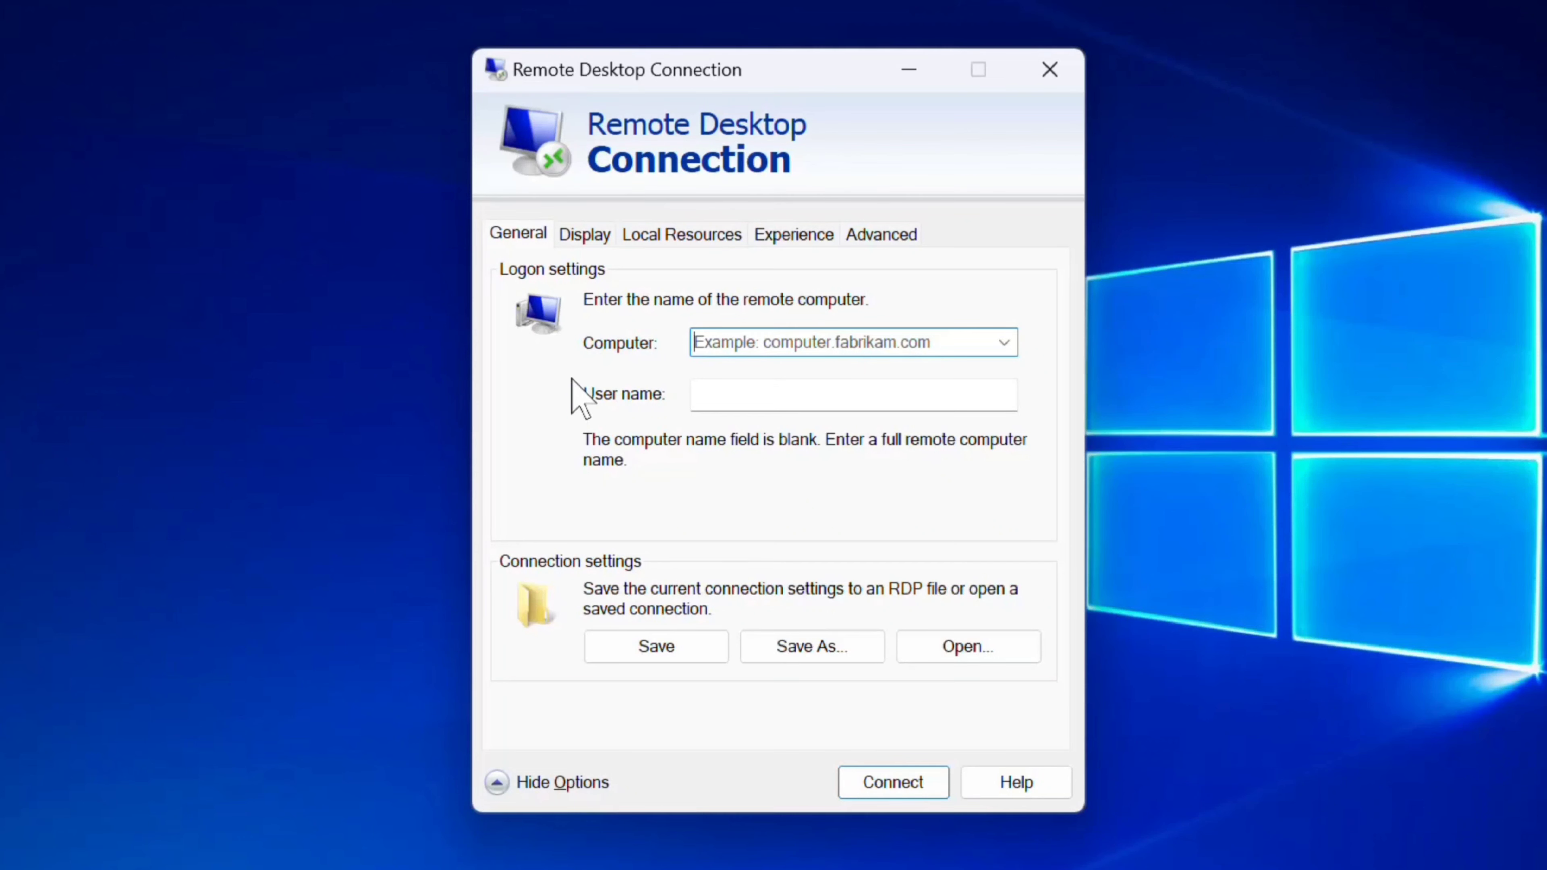
{"action": "left_click", "coordinate": [682, 237]}
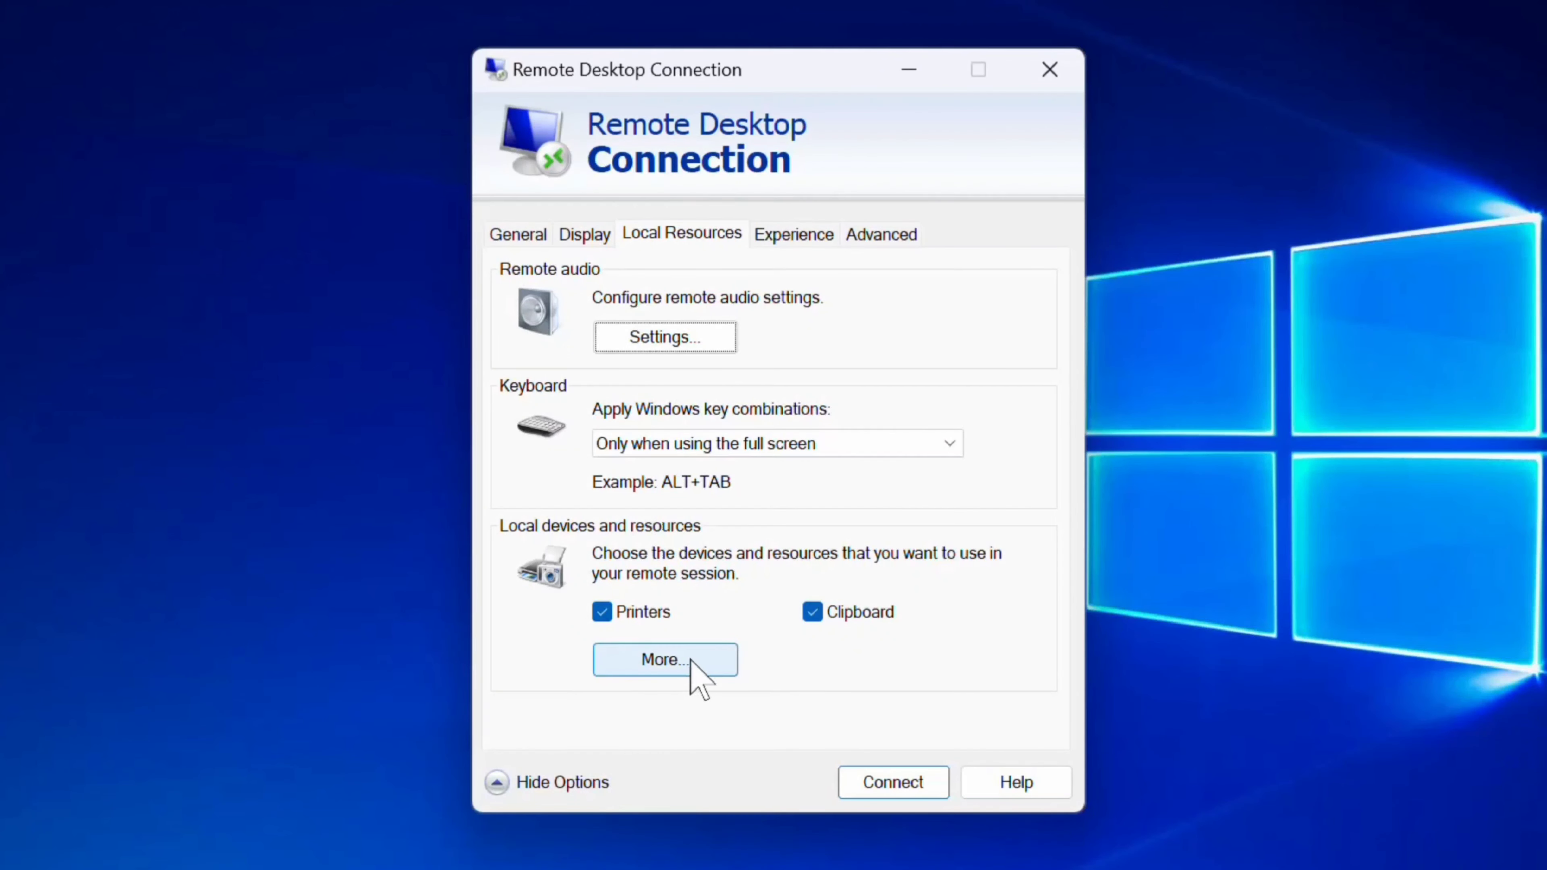
{"action": "left_click", "coordinate": [675, 665]}
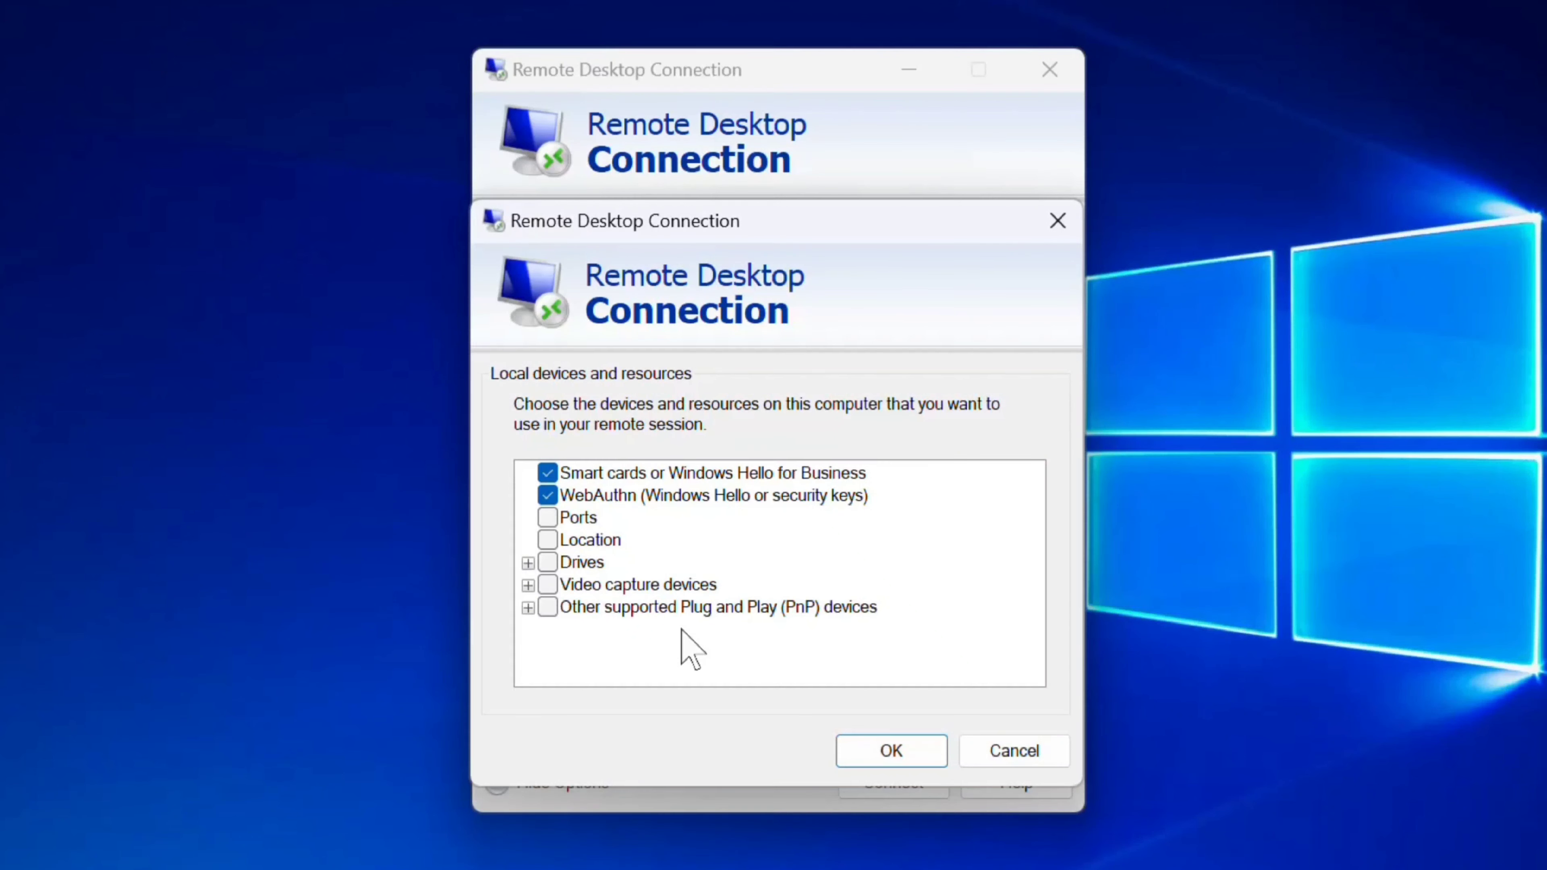
{"action": "left_click", "coordinate": [547, 562]}
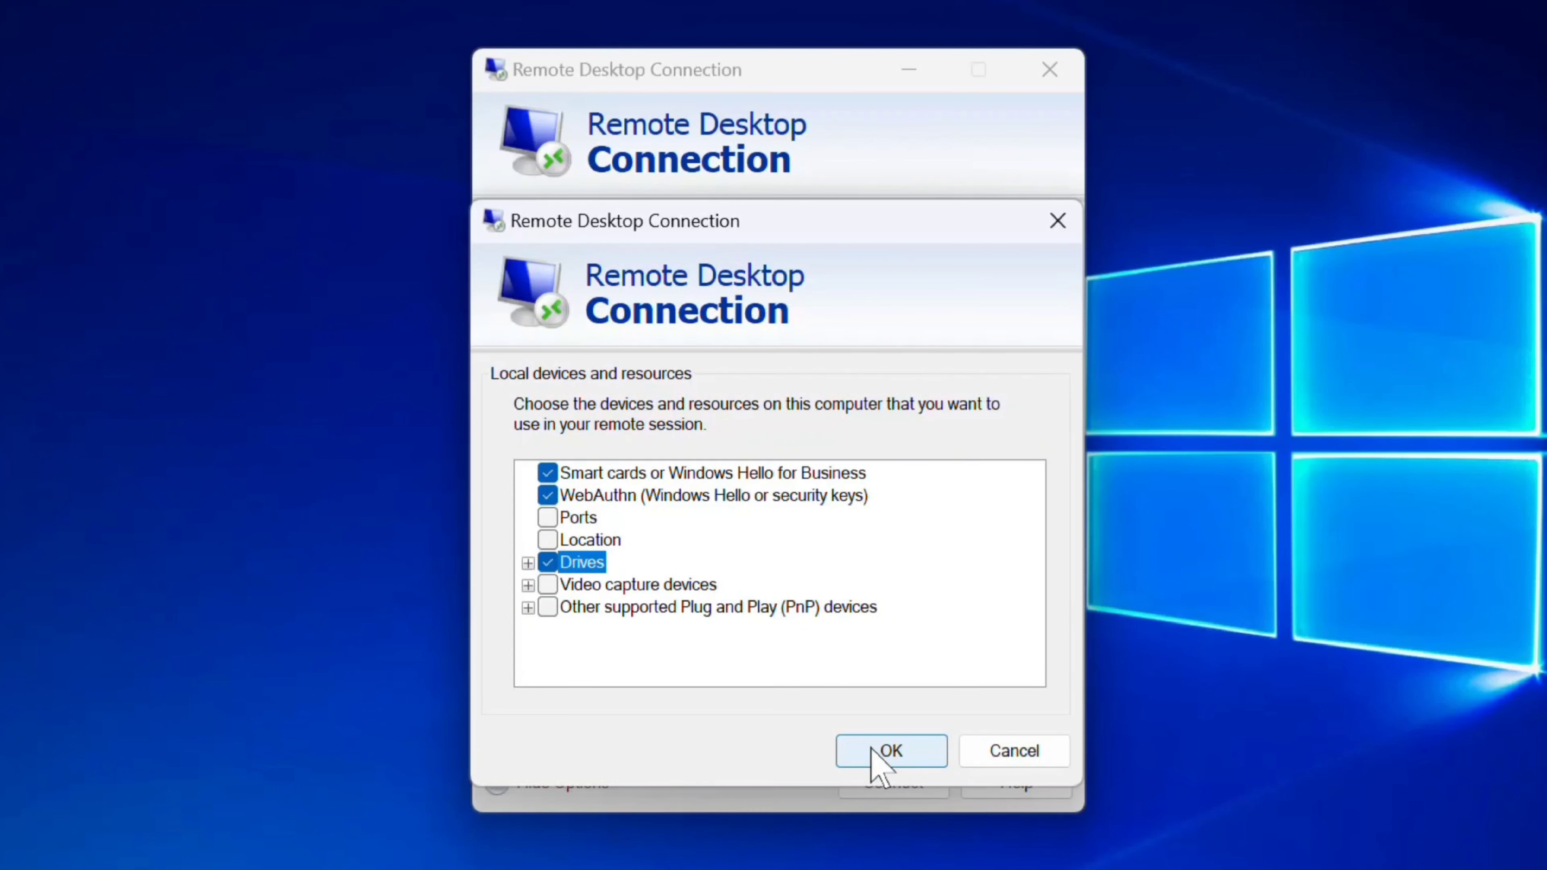
{"action": "left_click", "coordinate": [1058, 220]}
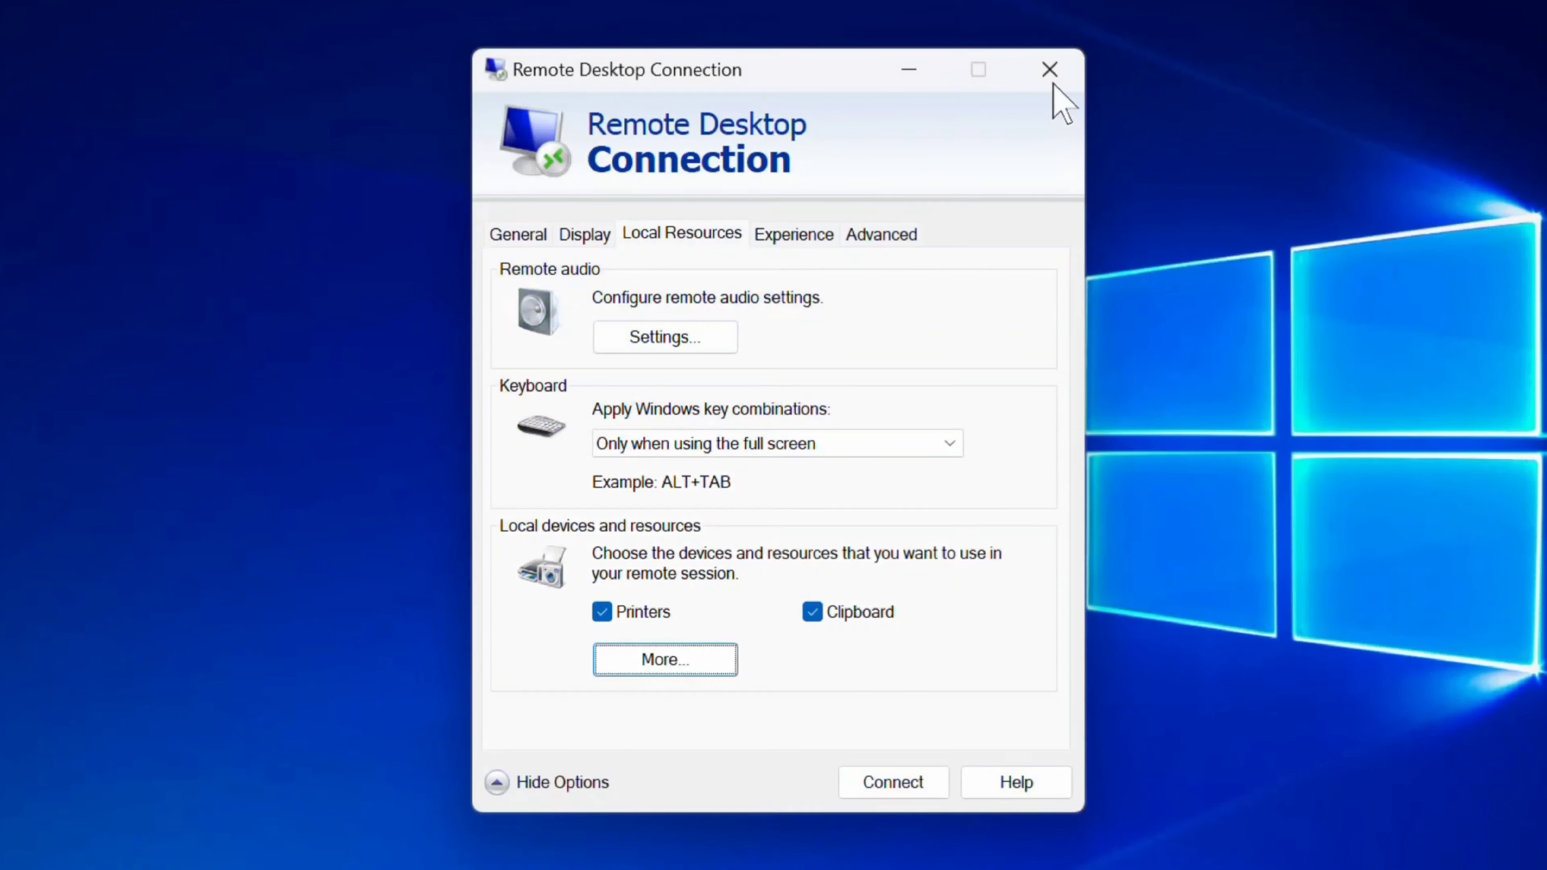
{"action": "left_click", "coordinate": [1051, 71]}
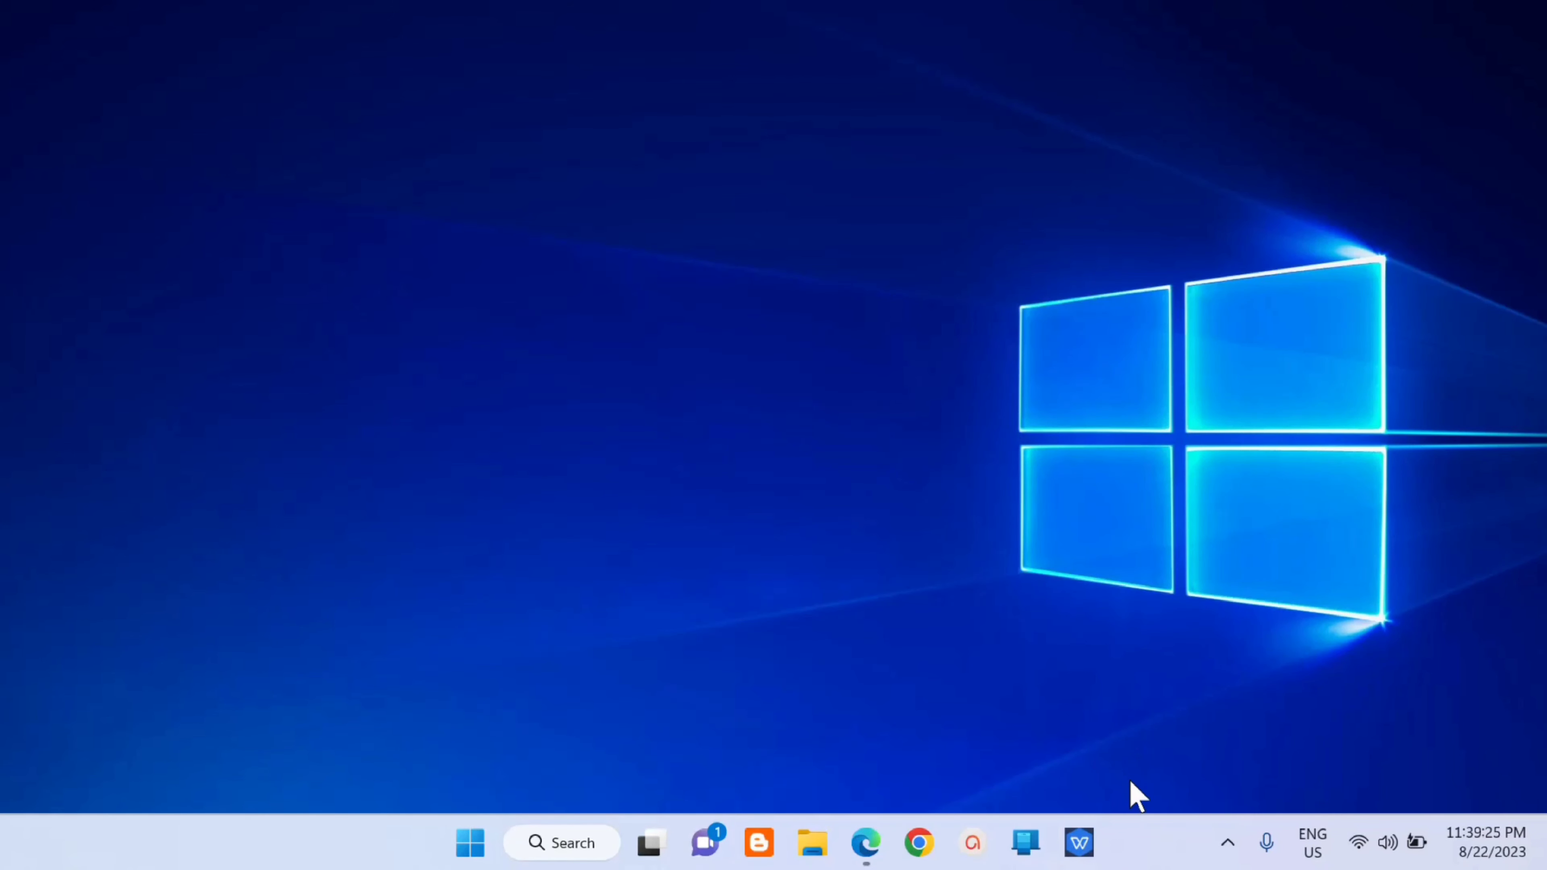
Open Task Manager from the taskbar and maximize its window.
{"action": "right_click", "coordinate": [1131, 839]}
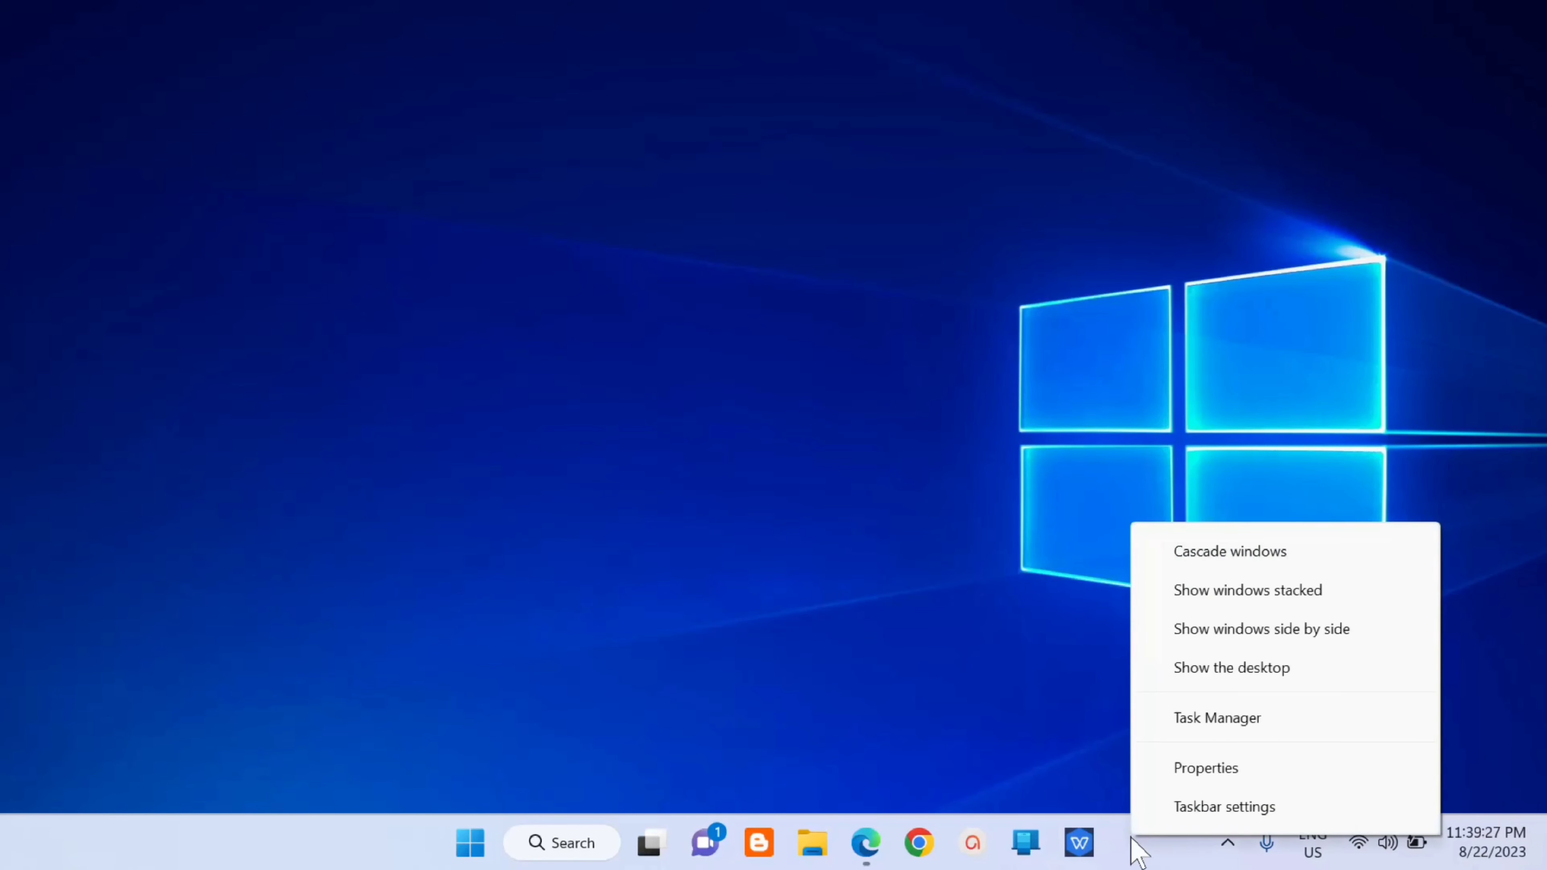
{"action": "left_click", "coordinate": [1209, 735]}
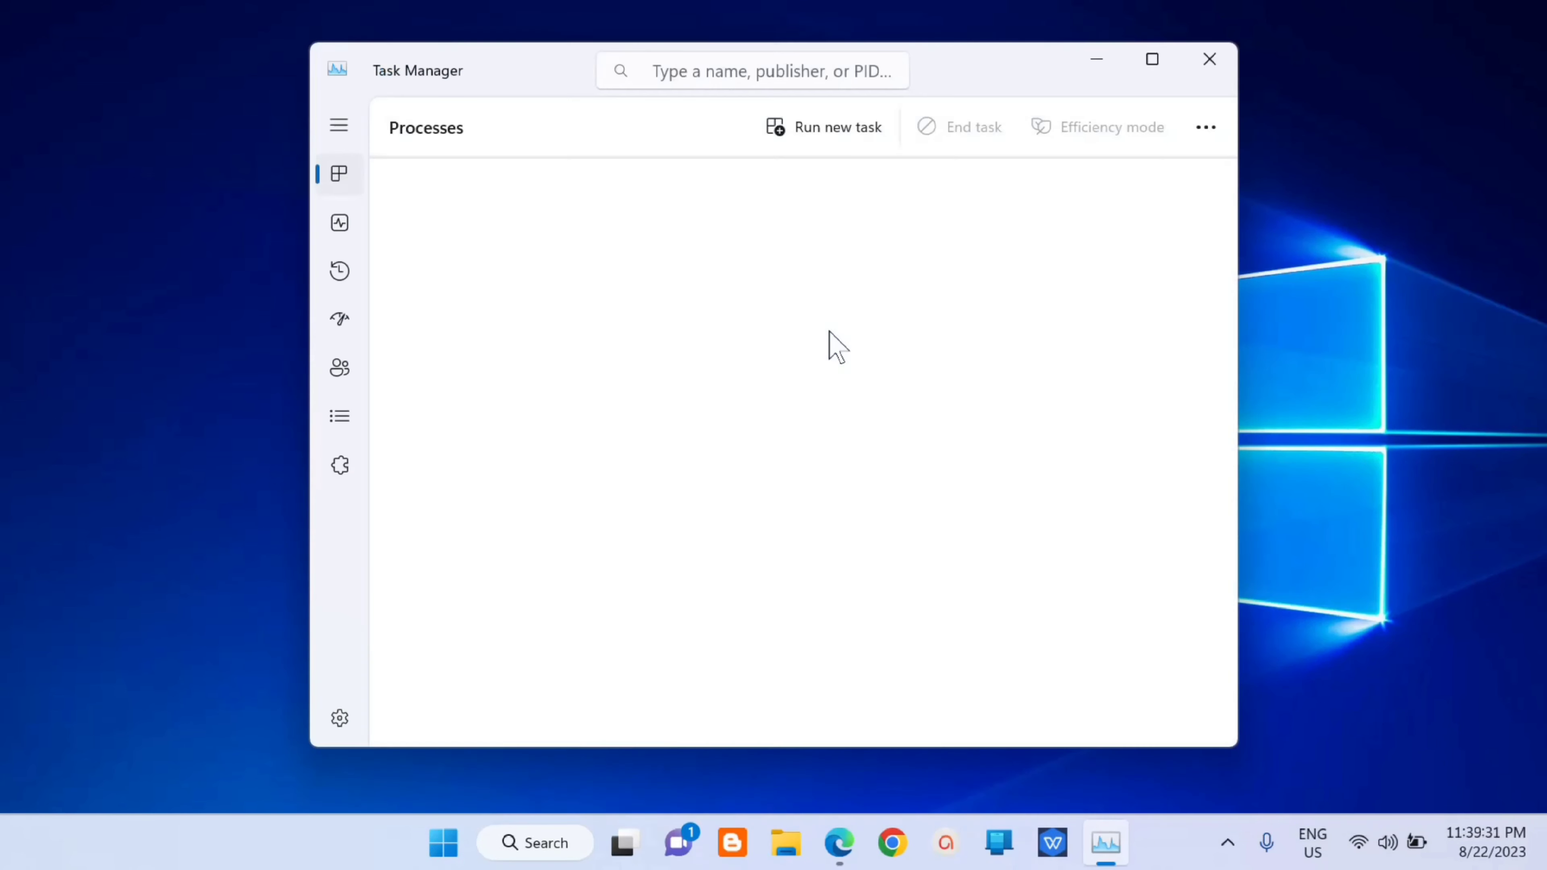
{"action": "left_click", "coordinate": [1150, 57]}
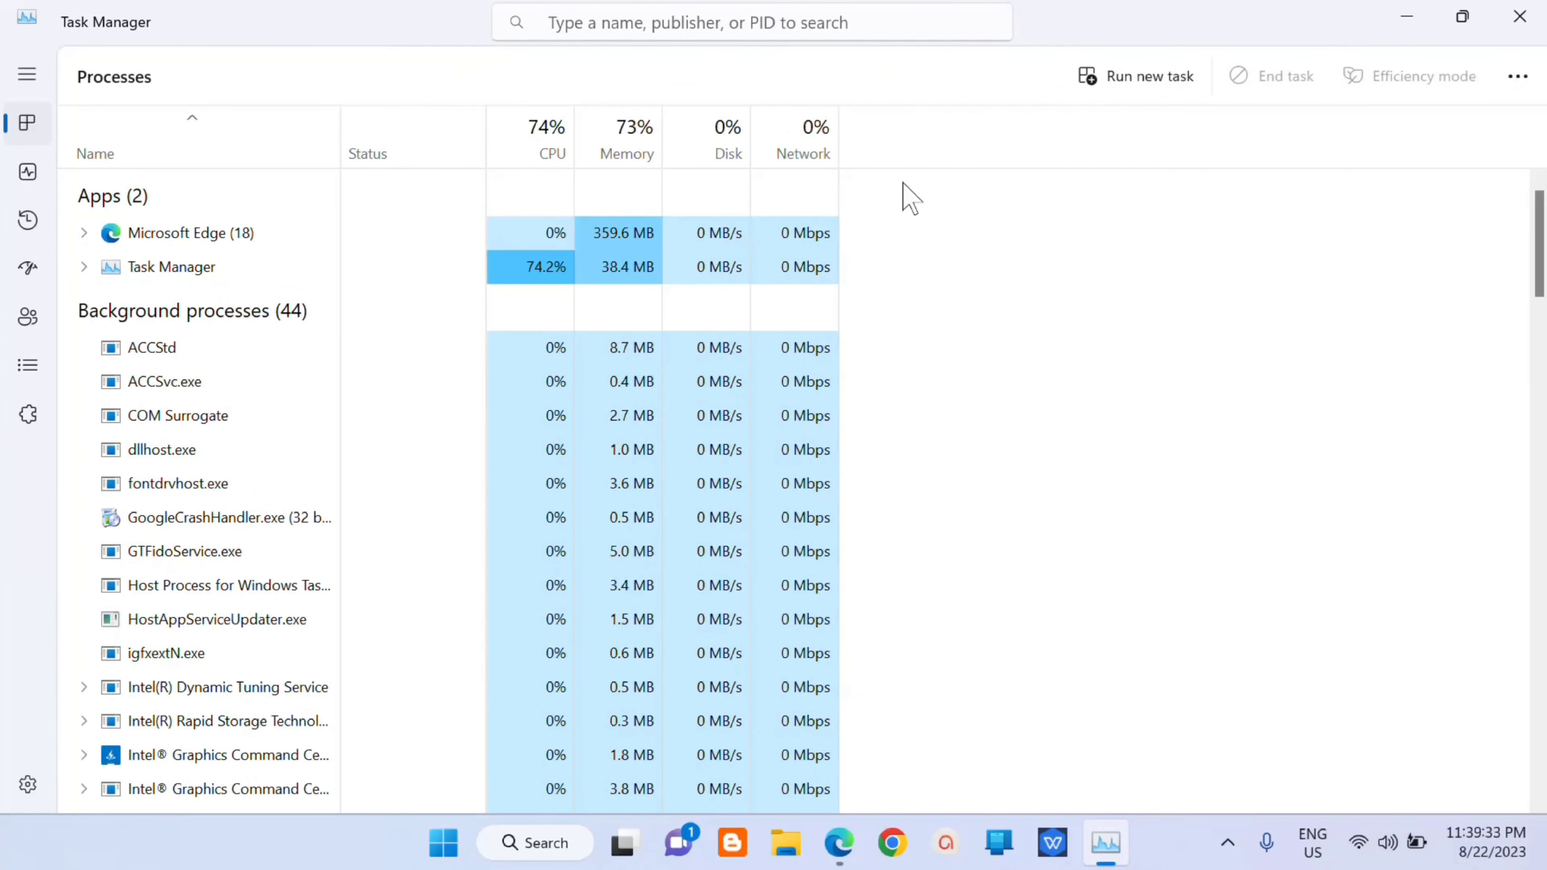
Search the running processes for rdpclip, select RDP Clipboard Monitor and close Task Manager.
{"action": "left_click", "coordinate": [679, 23]}
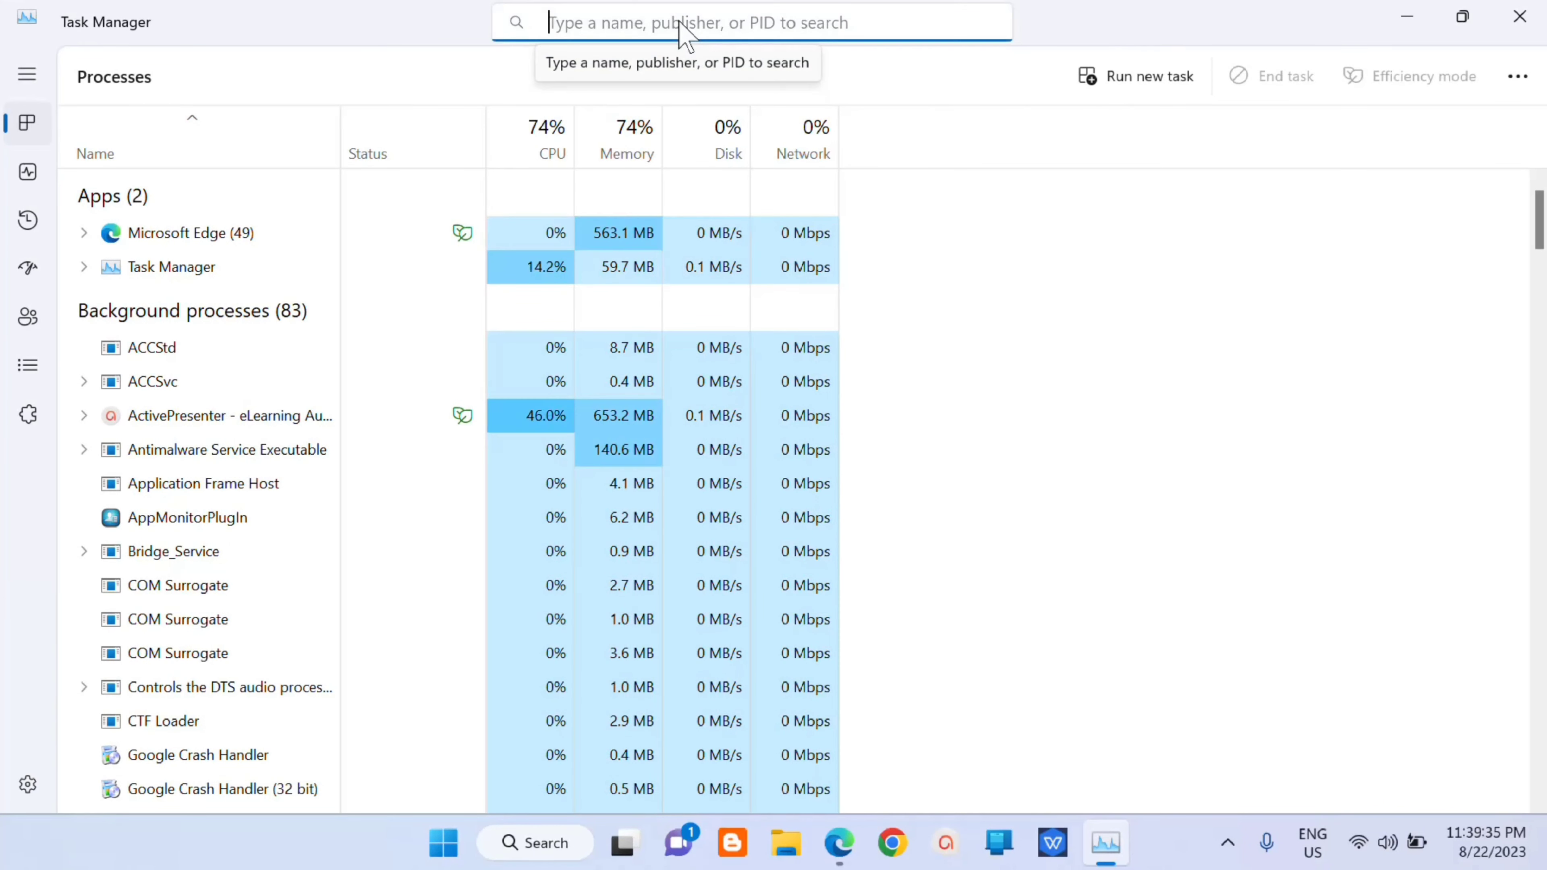
{"action": "type", "text": "rdpclip"}
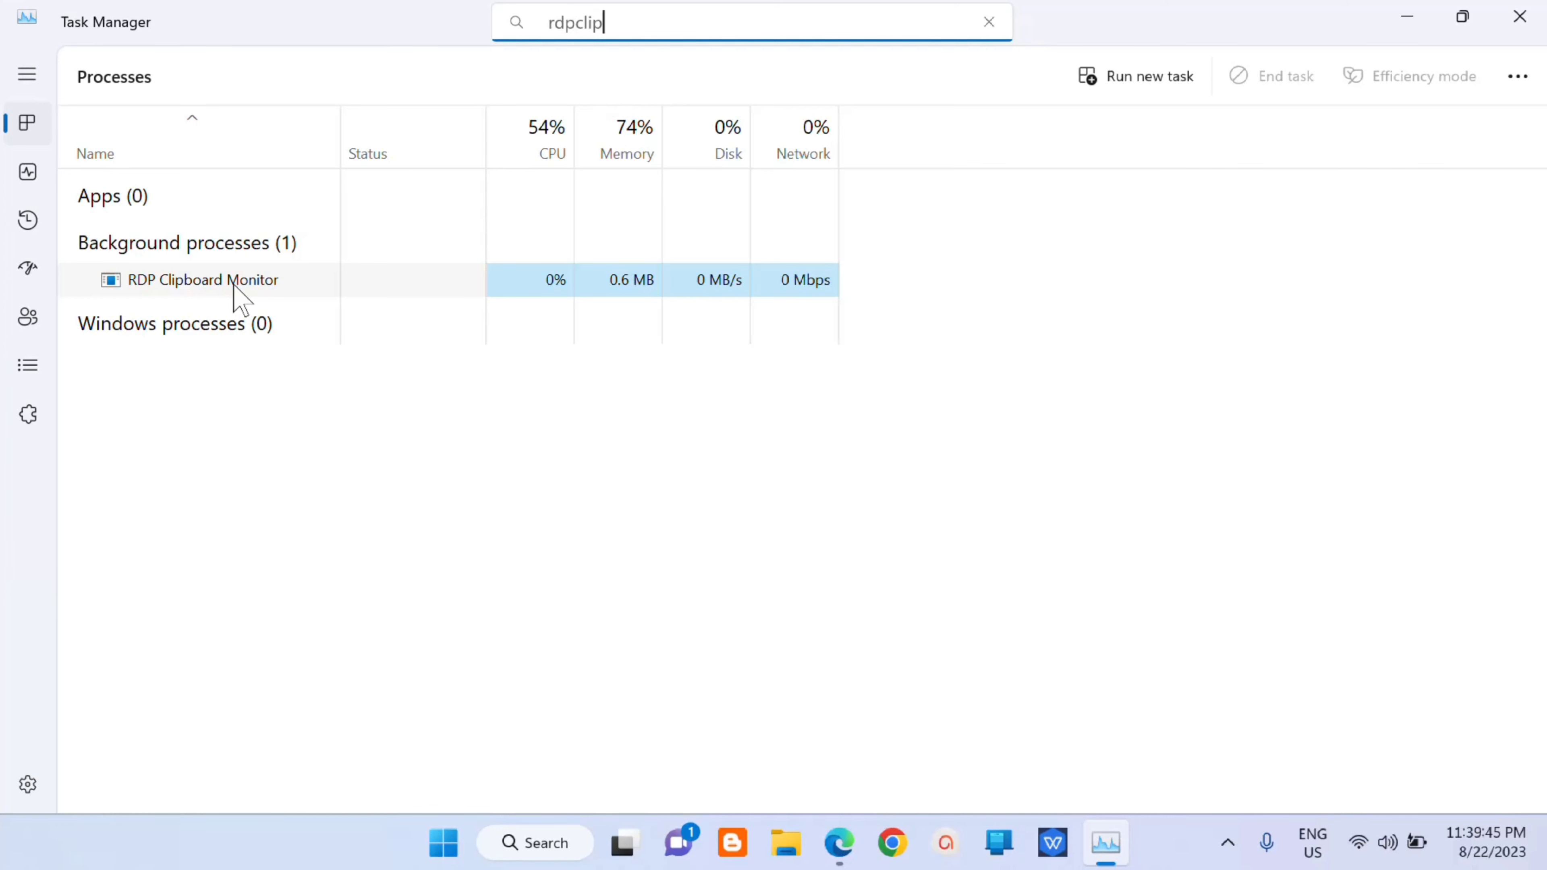
{"action": "left_click", "coordinate": [201, 297]}
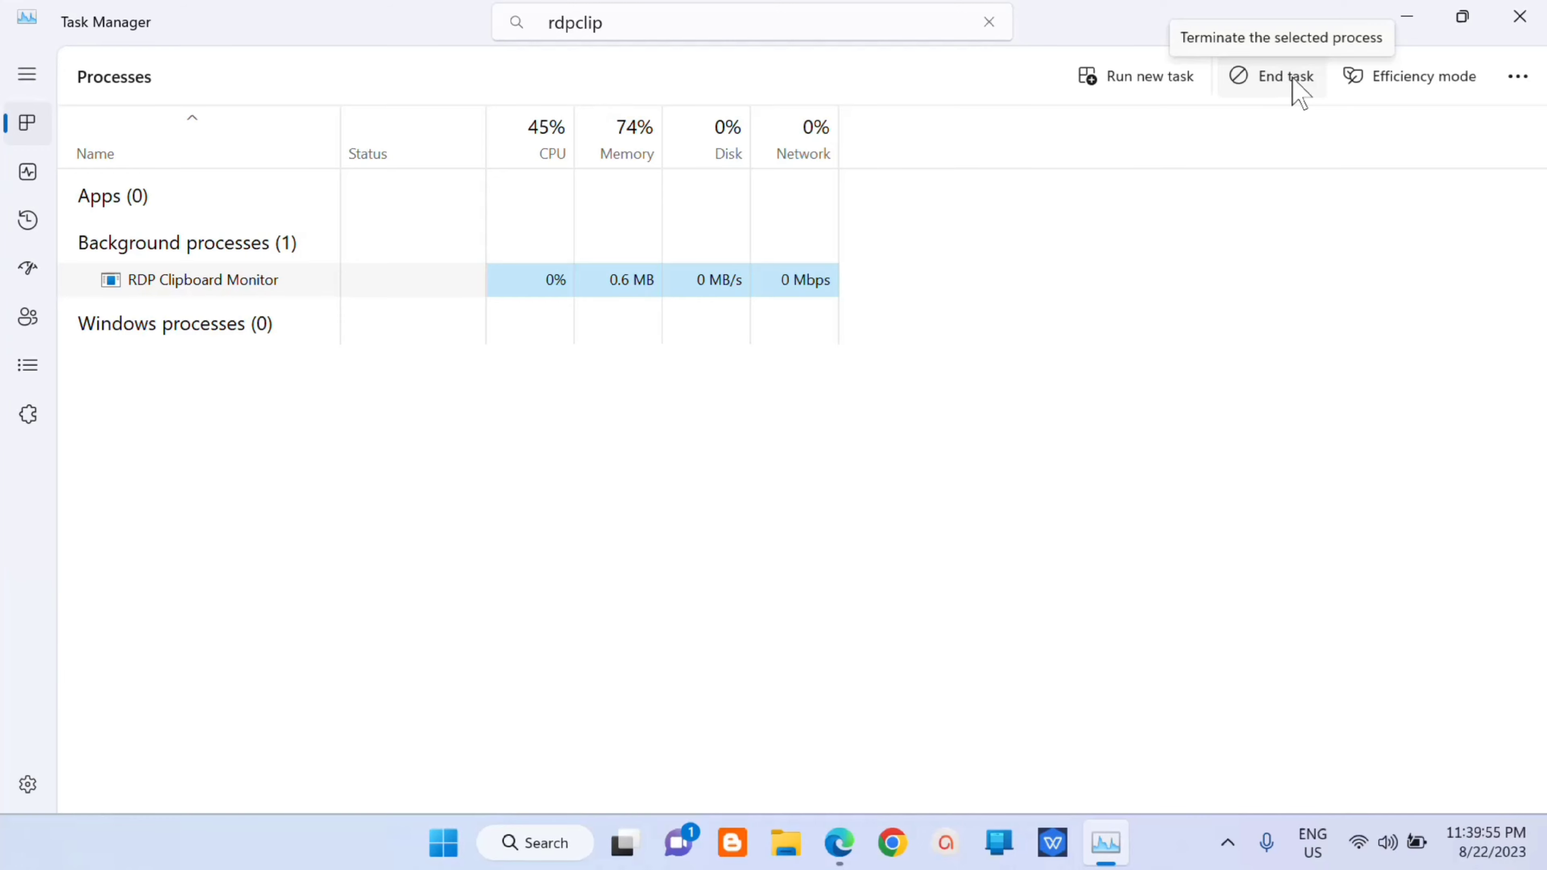
{"action": "left_click", "coordinate": [1516, 17]}
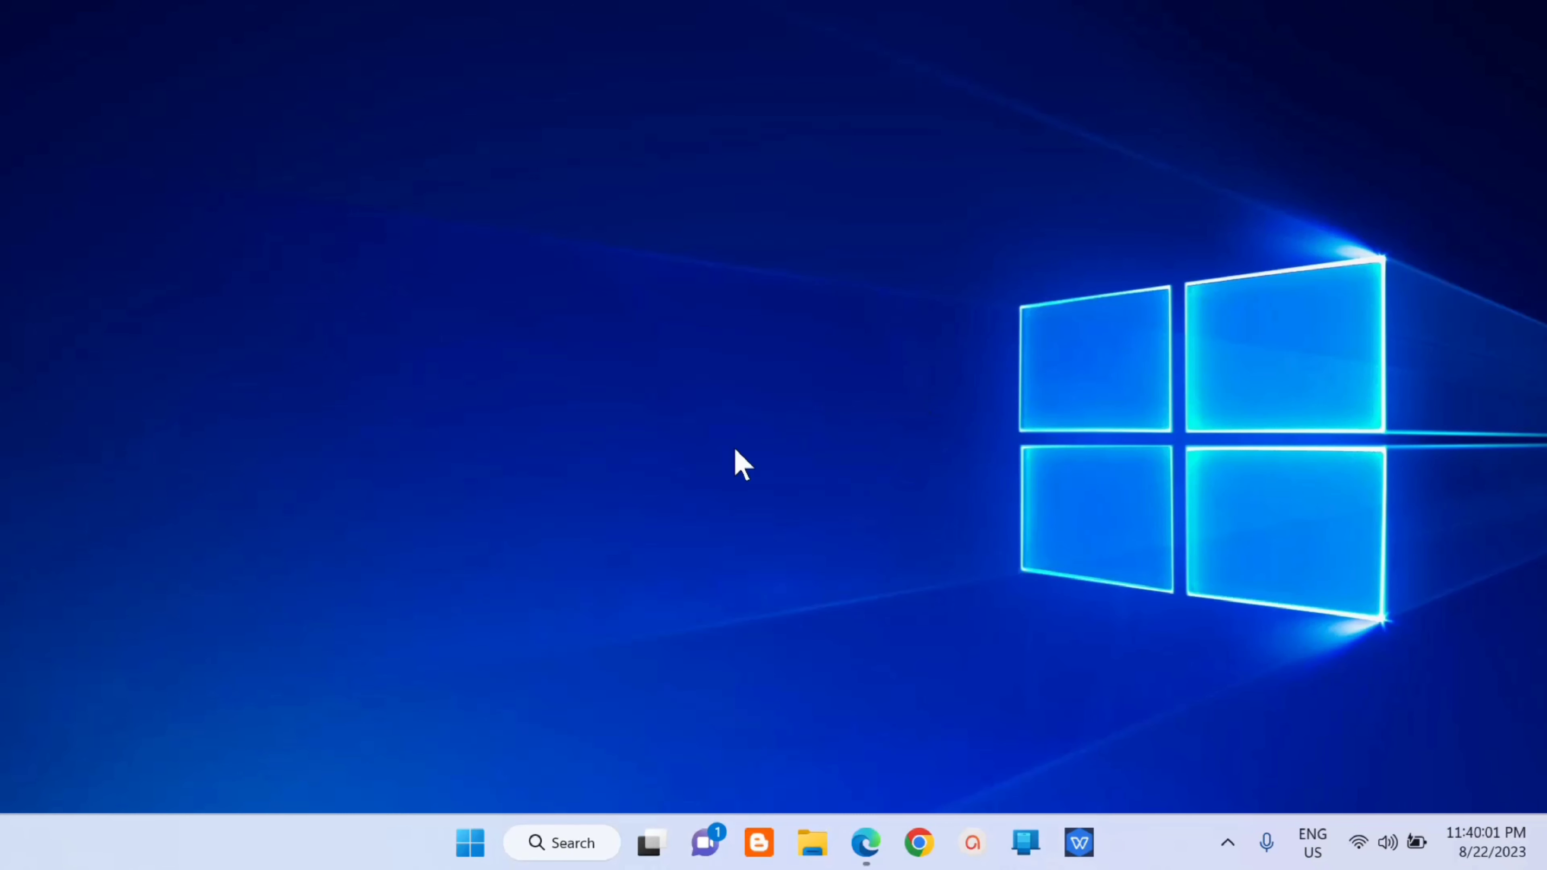
Run gpedit.msc to open the Local Group Policy Editor and maximize its window.
{"action": "key", "text": "super+r"}
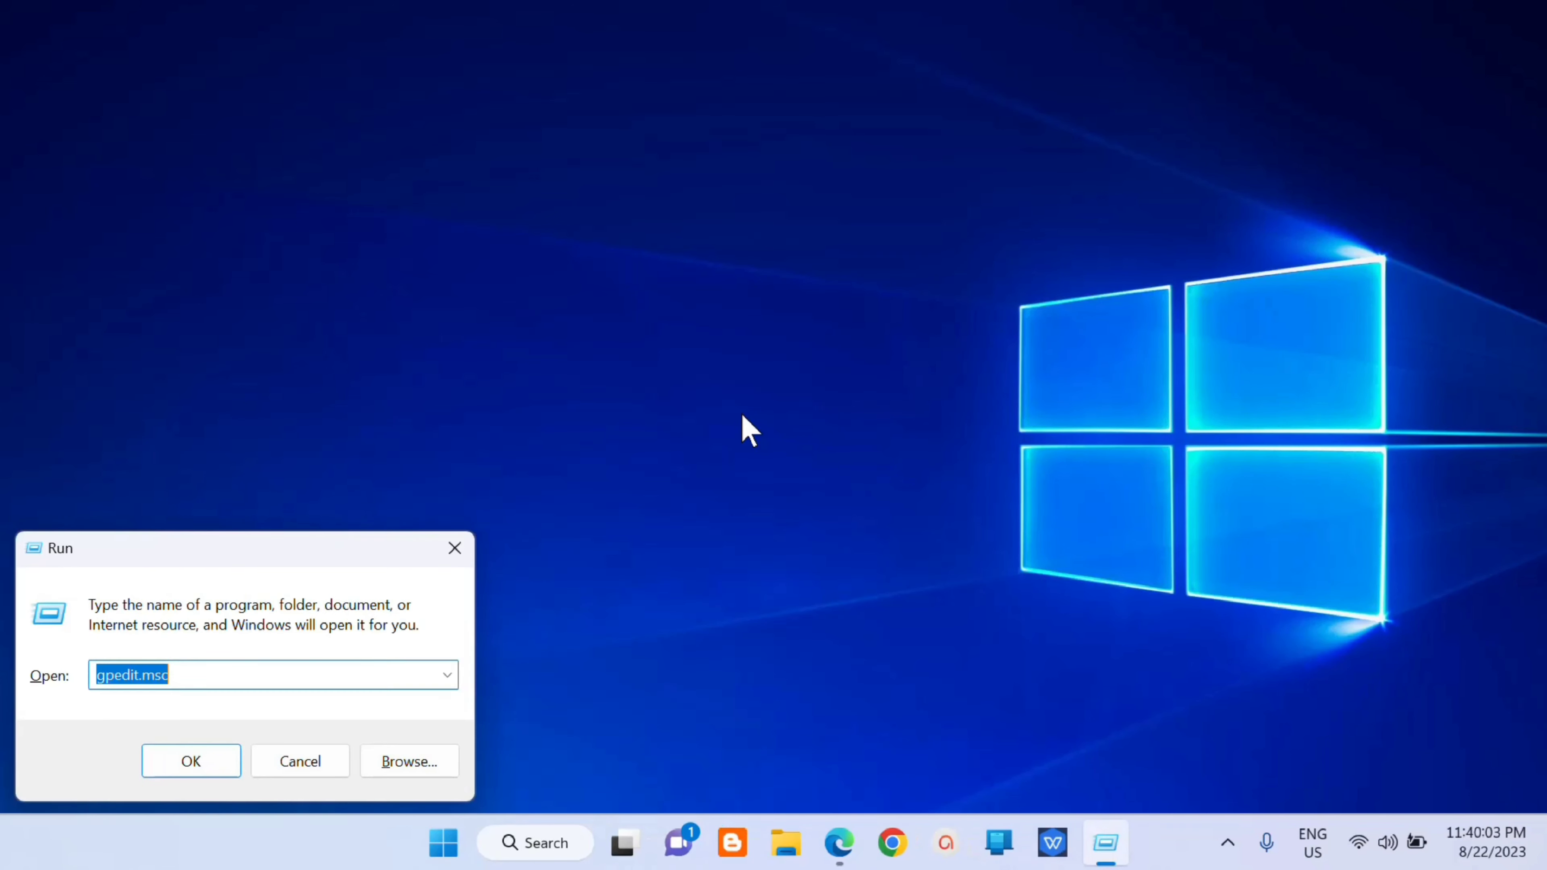
{"action": "left_click_drag", "start_coordinate": [243, 546], "coordinate": [793, 141]}
{"action": "left_click", "coordinate": [780, 278]}
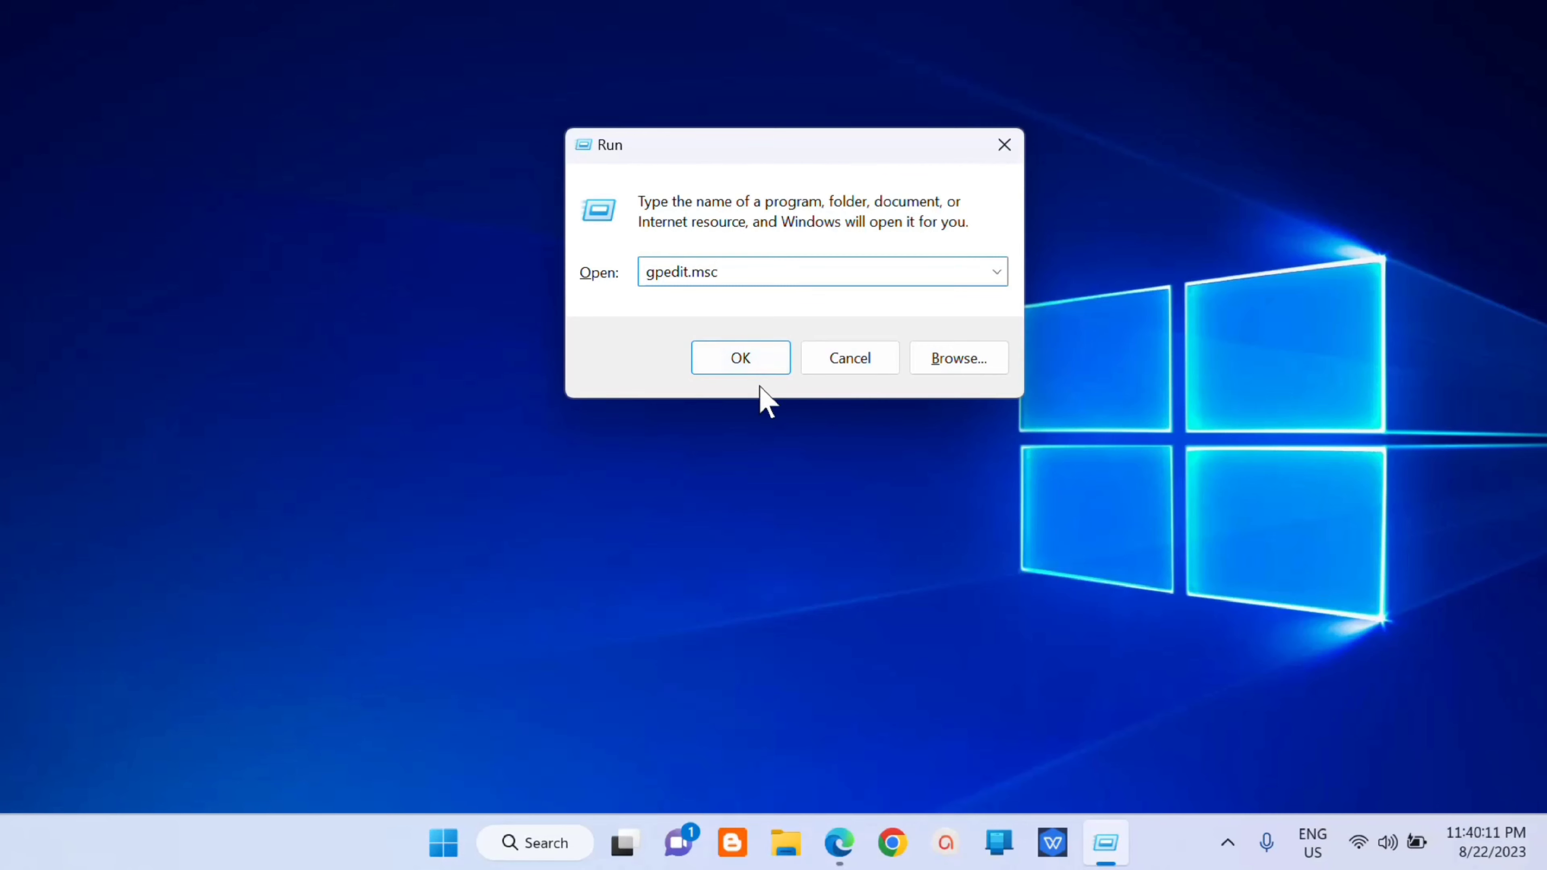
{"action": "left_click", "coordinate": [741, 364]}
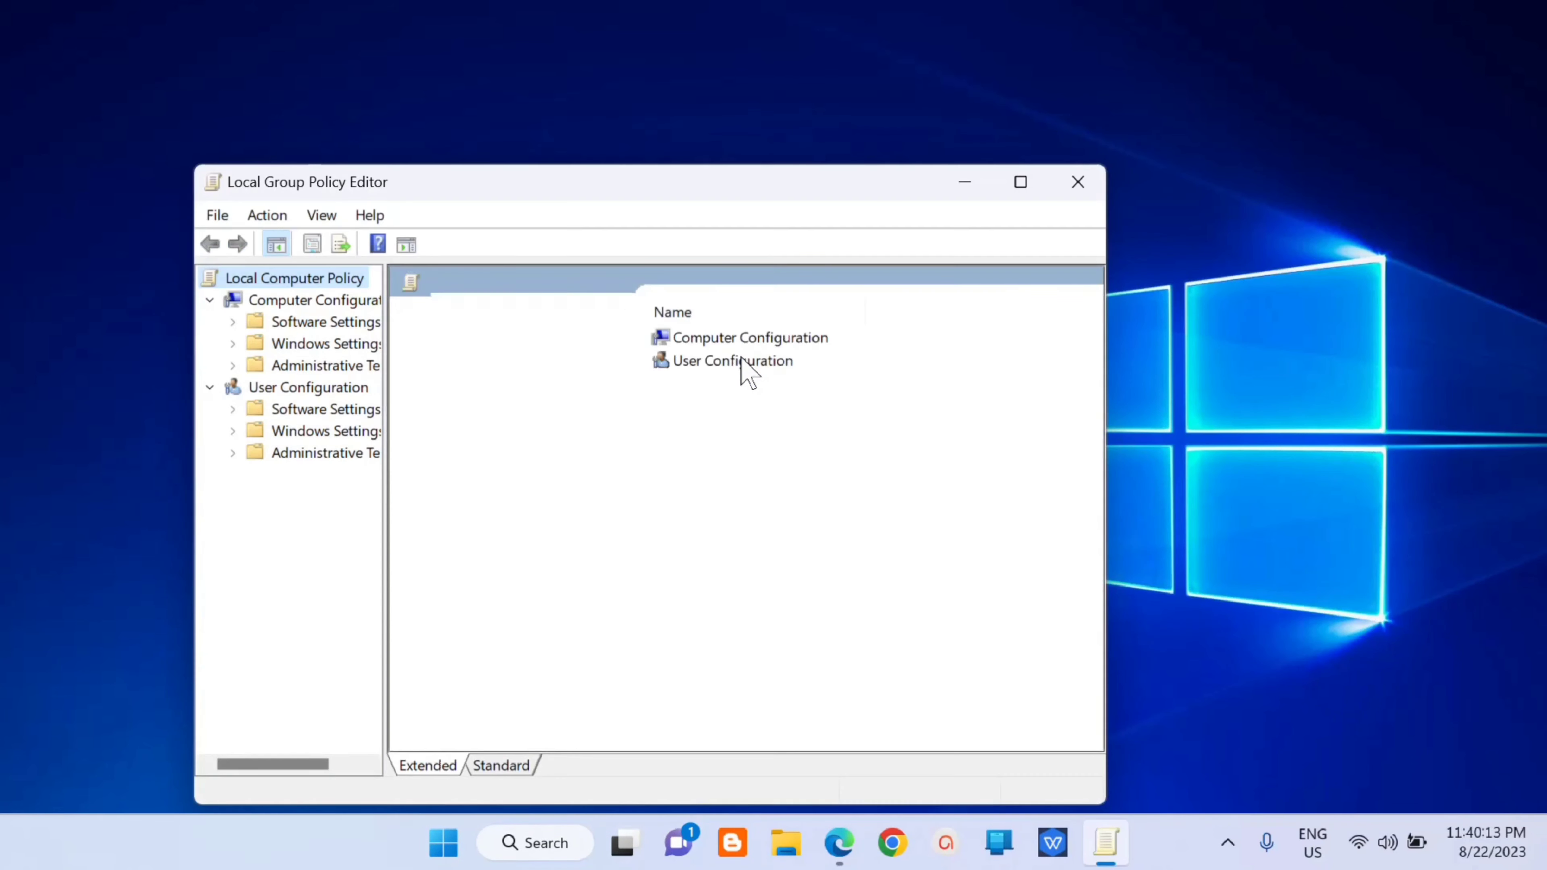
{"action": "left_click", "coordinate": [1024, 181]}
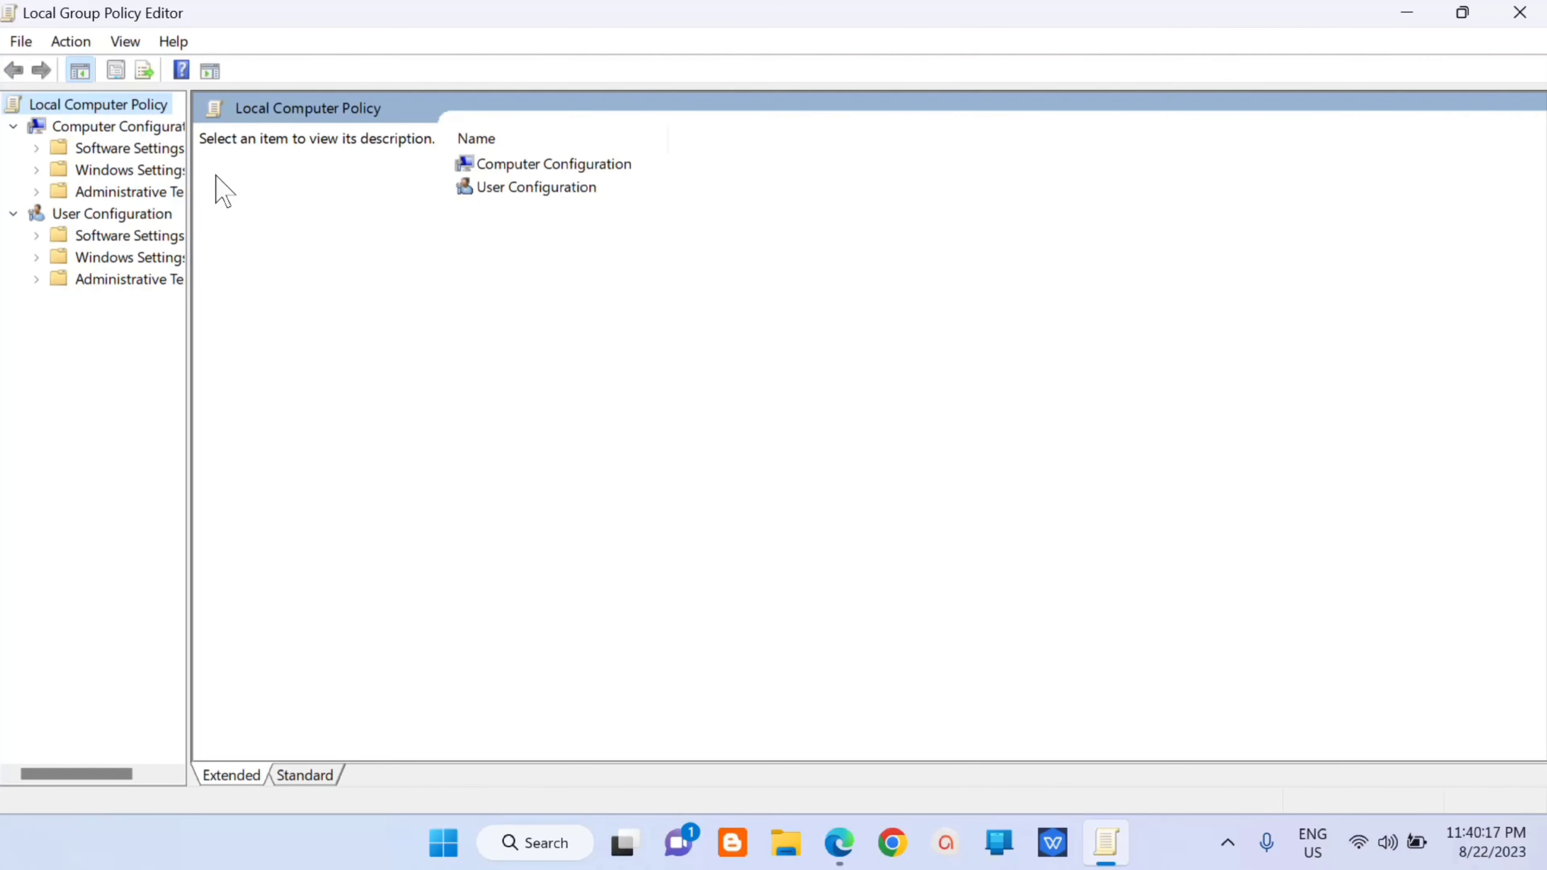
Widen the policy tree and open Computer Configuration > Administrative Templates > Windows Components > Remote Desktop Services > Remote Desktop Session Host > Device and Resource Redirection.
{"action": "left_click_drag", "start_coordinate": [190, 210], "coordinate": [402, 232]}
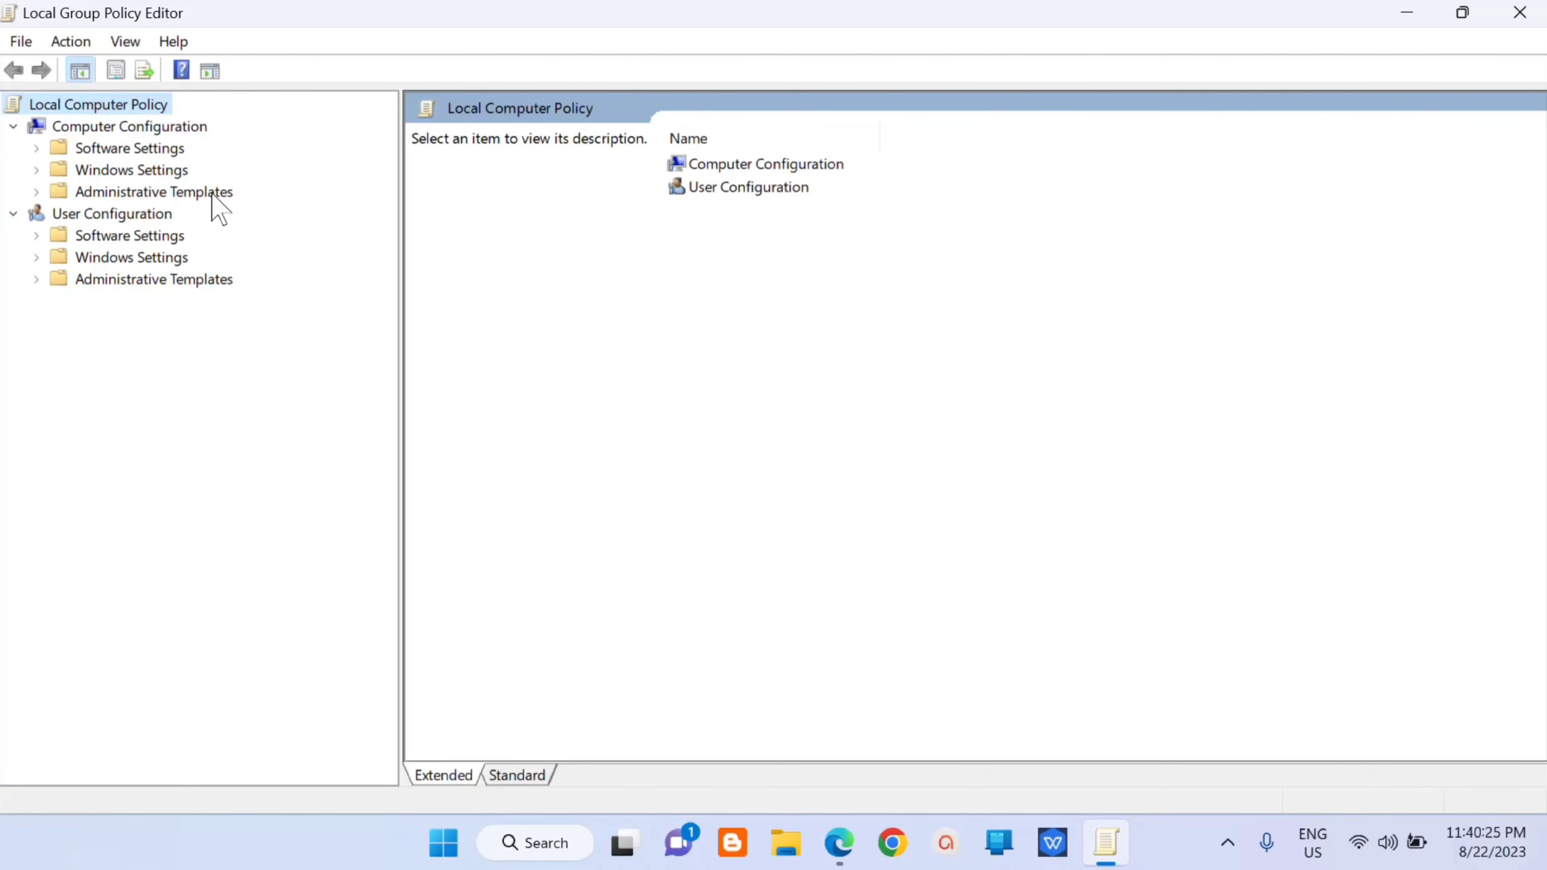
{"action": "left_click", "coordinate": [36, 191]}
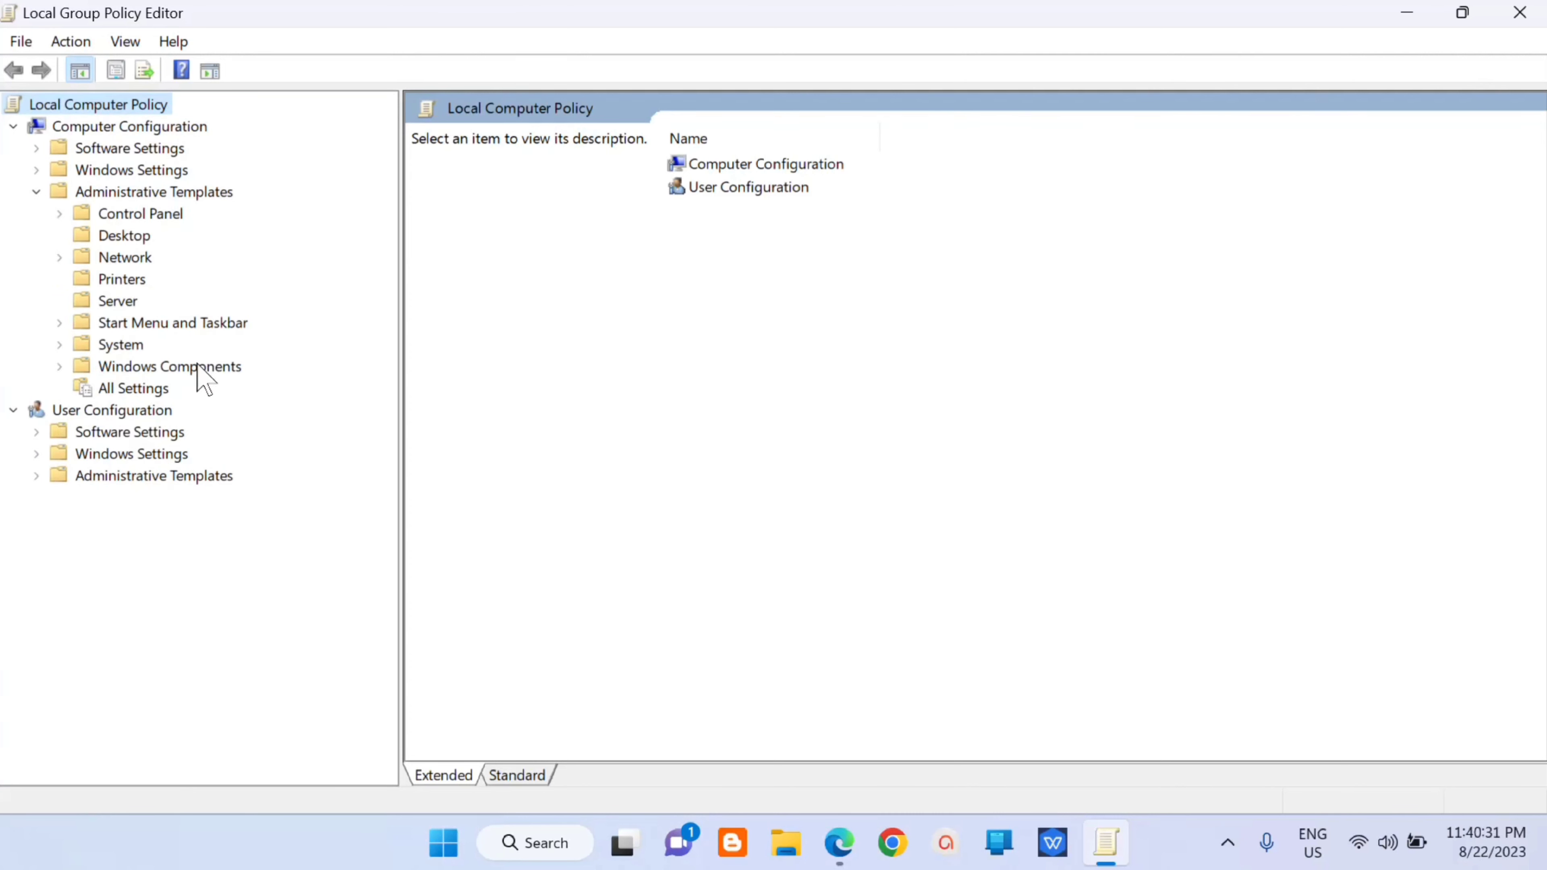
{"action": "left_click", "coordinate": [61, 366]}
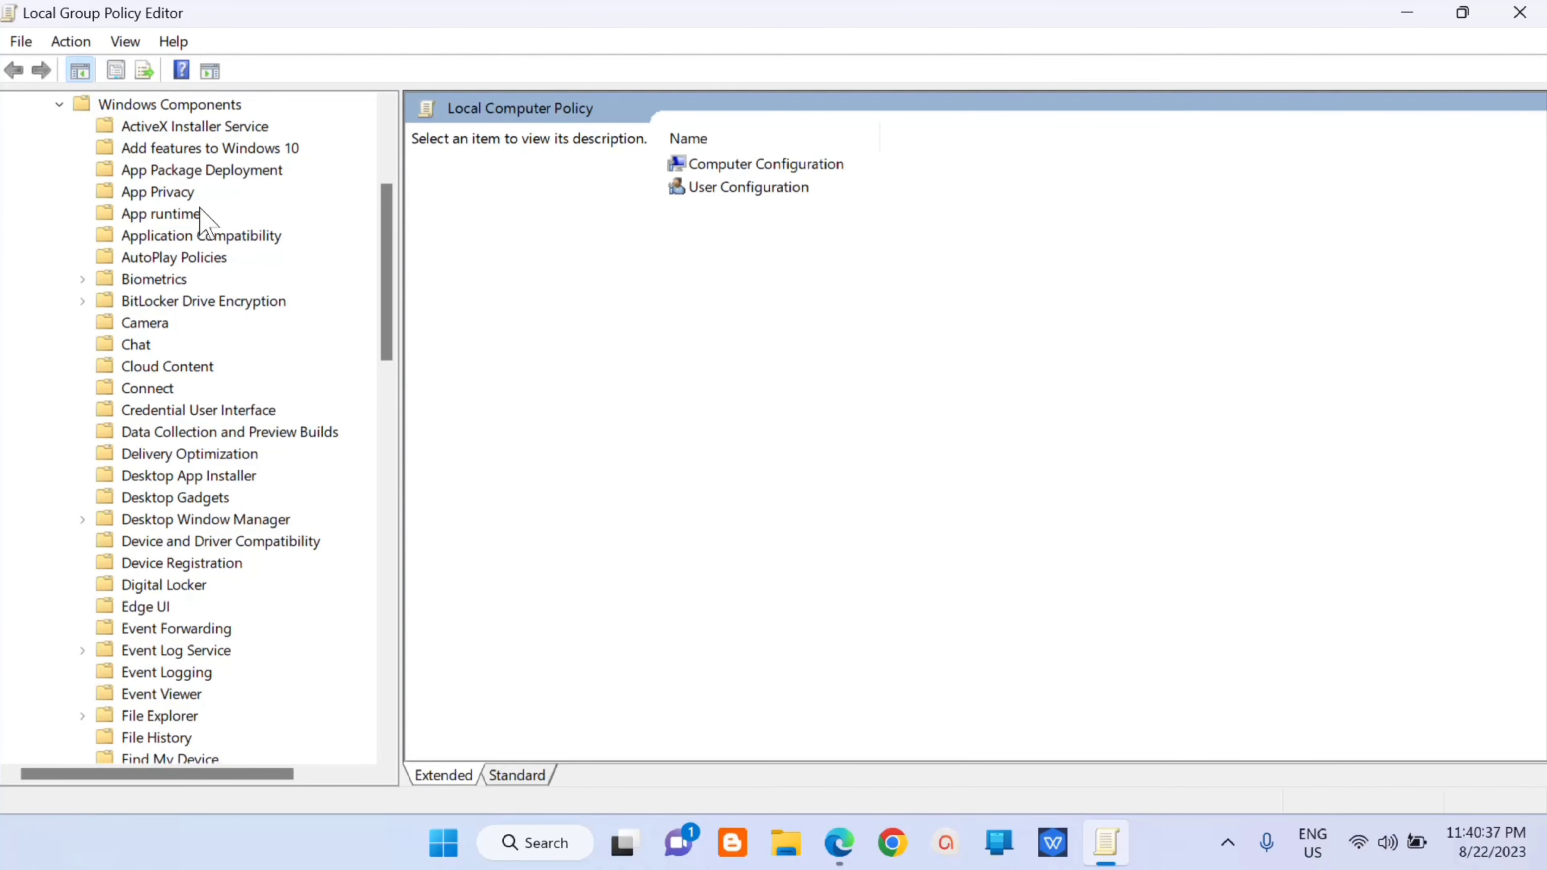
{"action": "scroll", "coordinate": [201, 239], "scroll_direction": "down", "scroll_amount": 4}
{"action": "scroll", "coordinate": [201, 241], "scroll_direction": "down", "scroll_amount": 10}
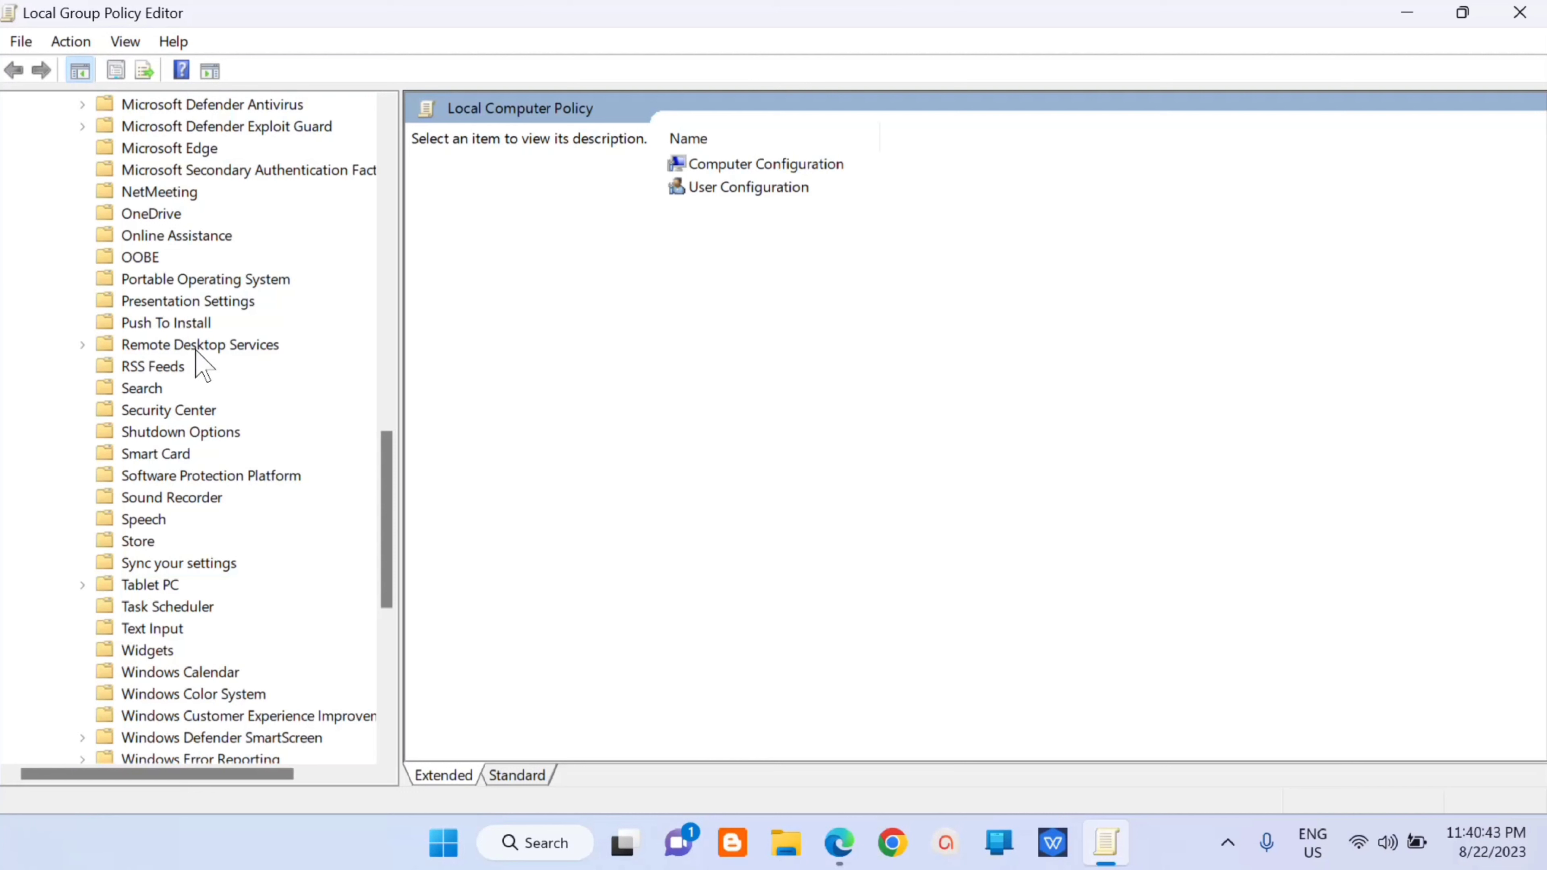
{"action": "left_click", "coordinate": [82, 345]}
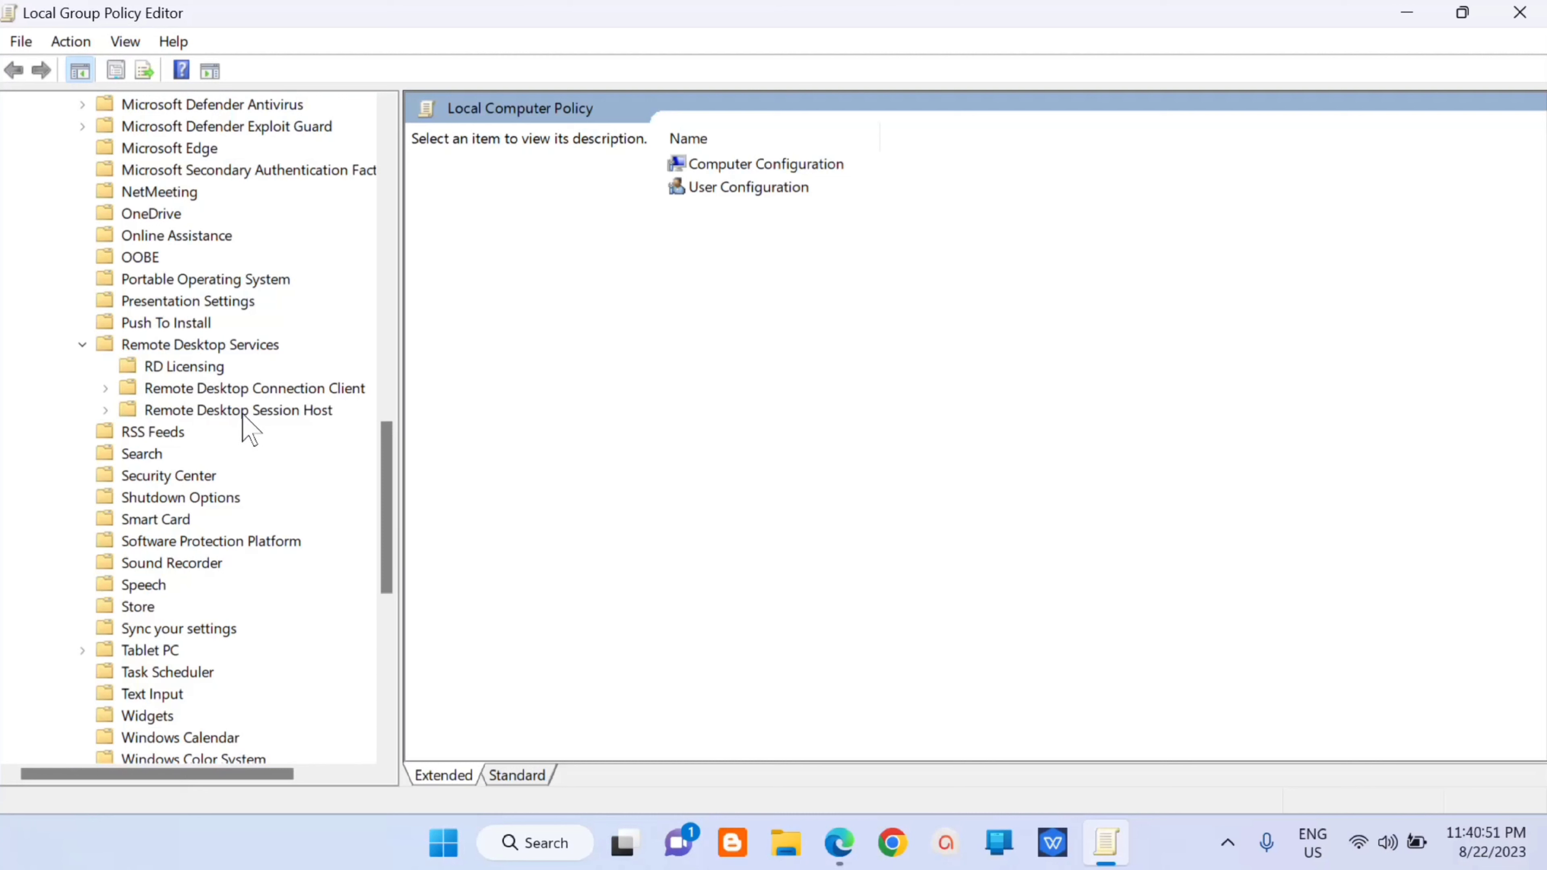
{"action": "left_click", "coordinate": [105, 410]}
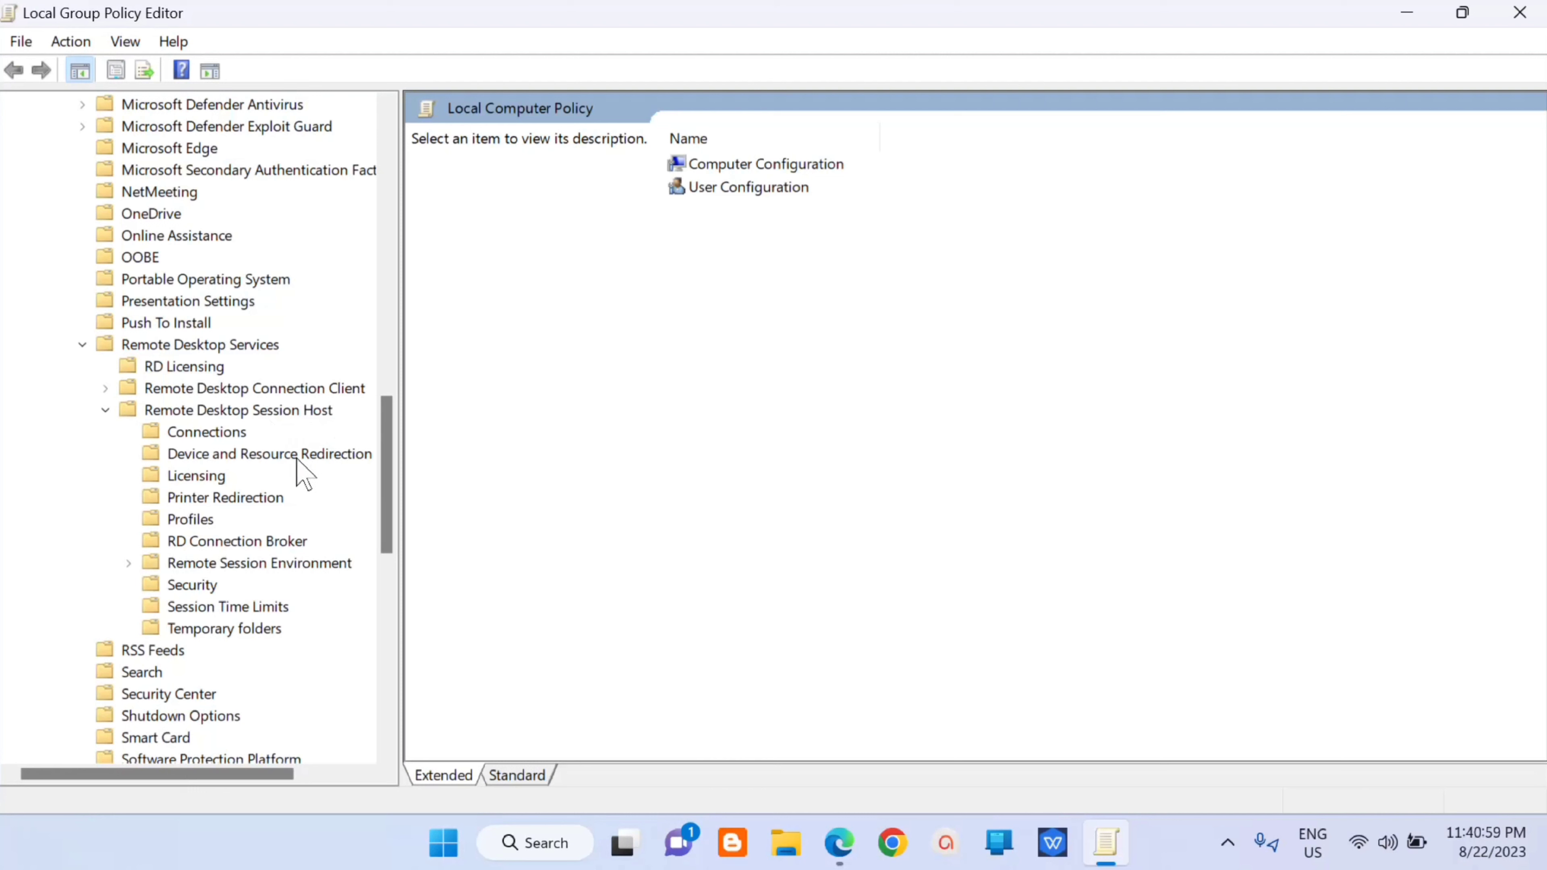
{"action": "left_click", "coordinate": [256, 456]}
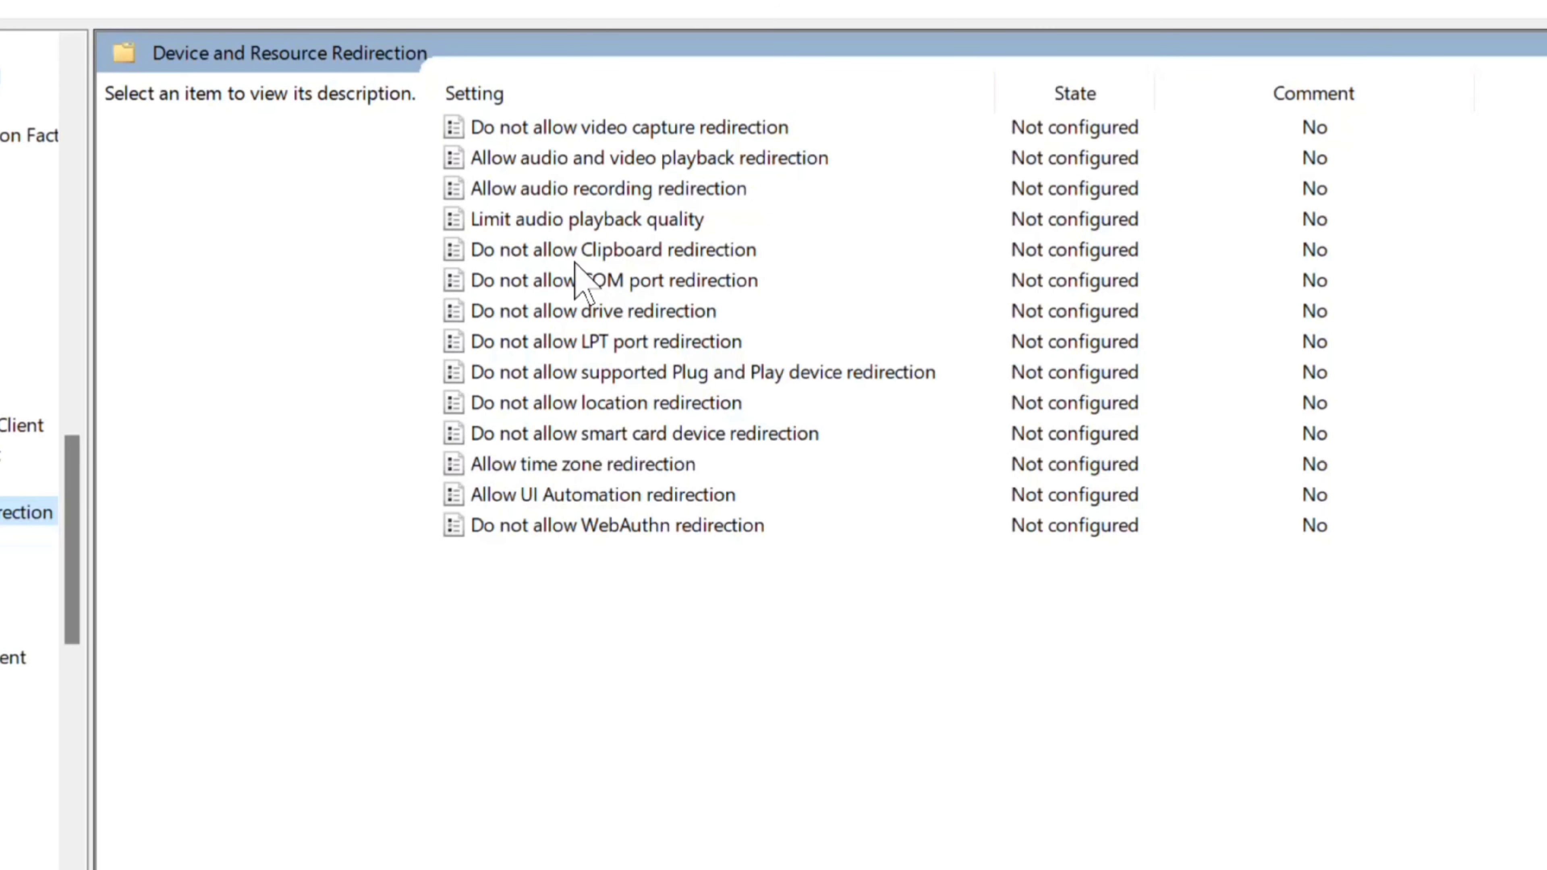
Choose Disabled for the "Do not allow Clipboard redirection" policy, close its dialog without applying, and minimize the Local Group Policy Editor.
{"action": "double_click", "coordinate": [692, 250]}
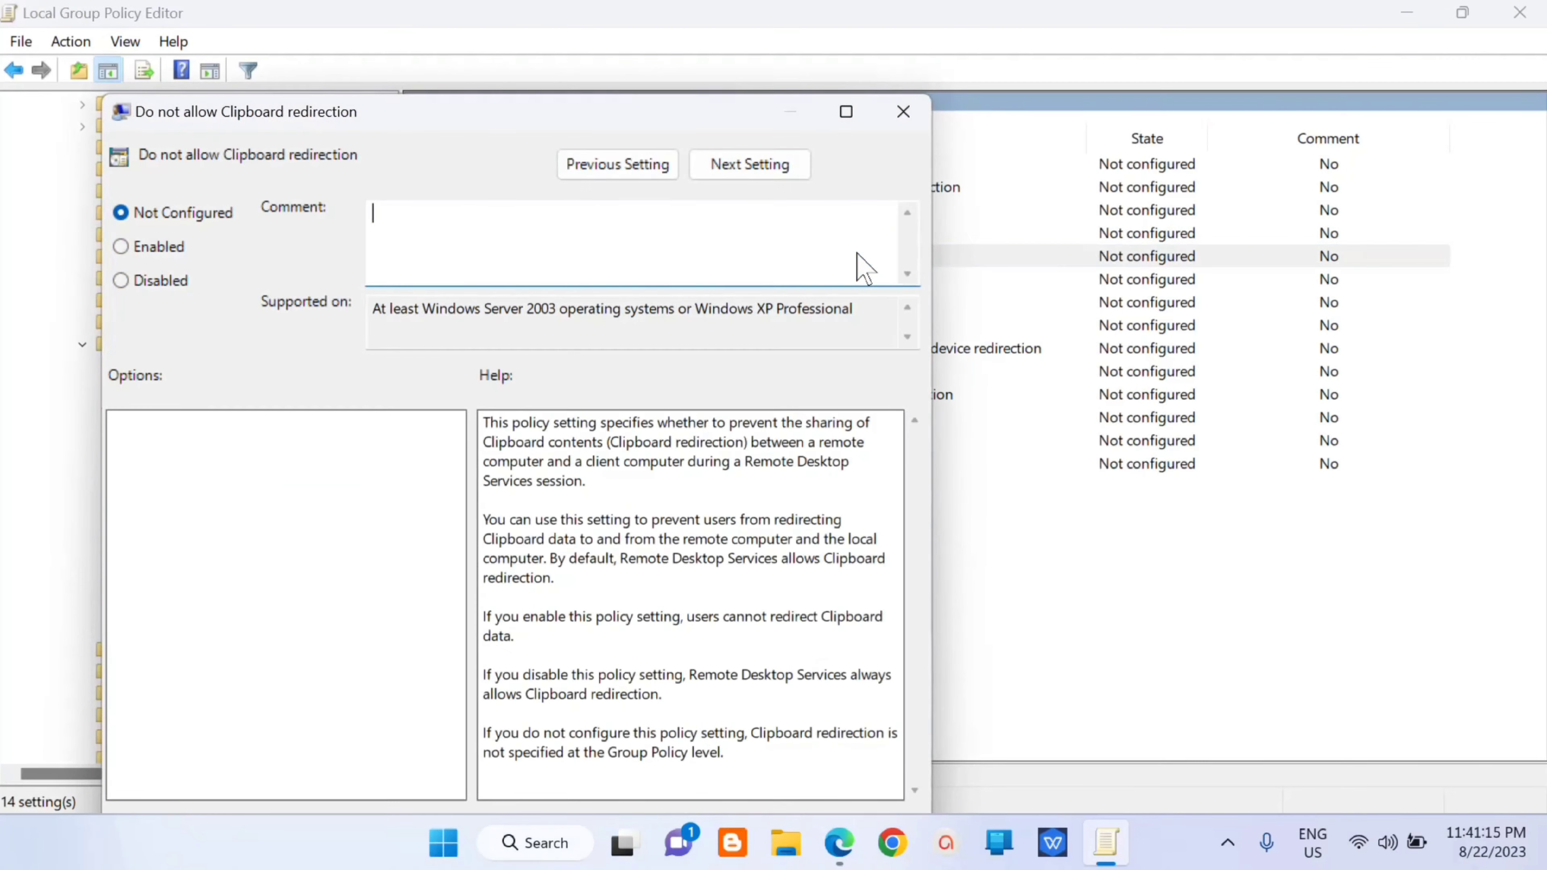
{"action": "left_click_drag", "start_coordinate": [542, 122], "coordinate": [908, 42]}
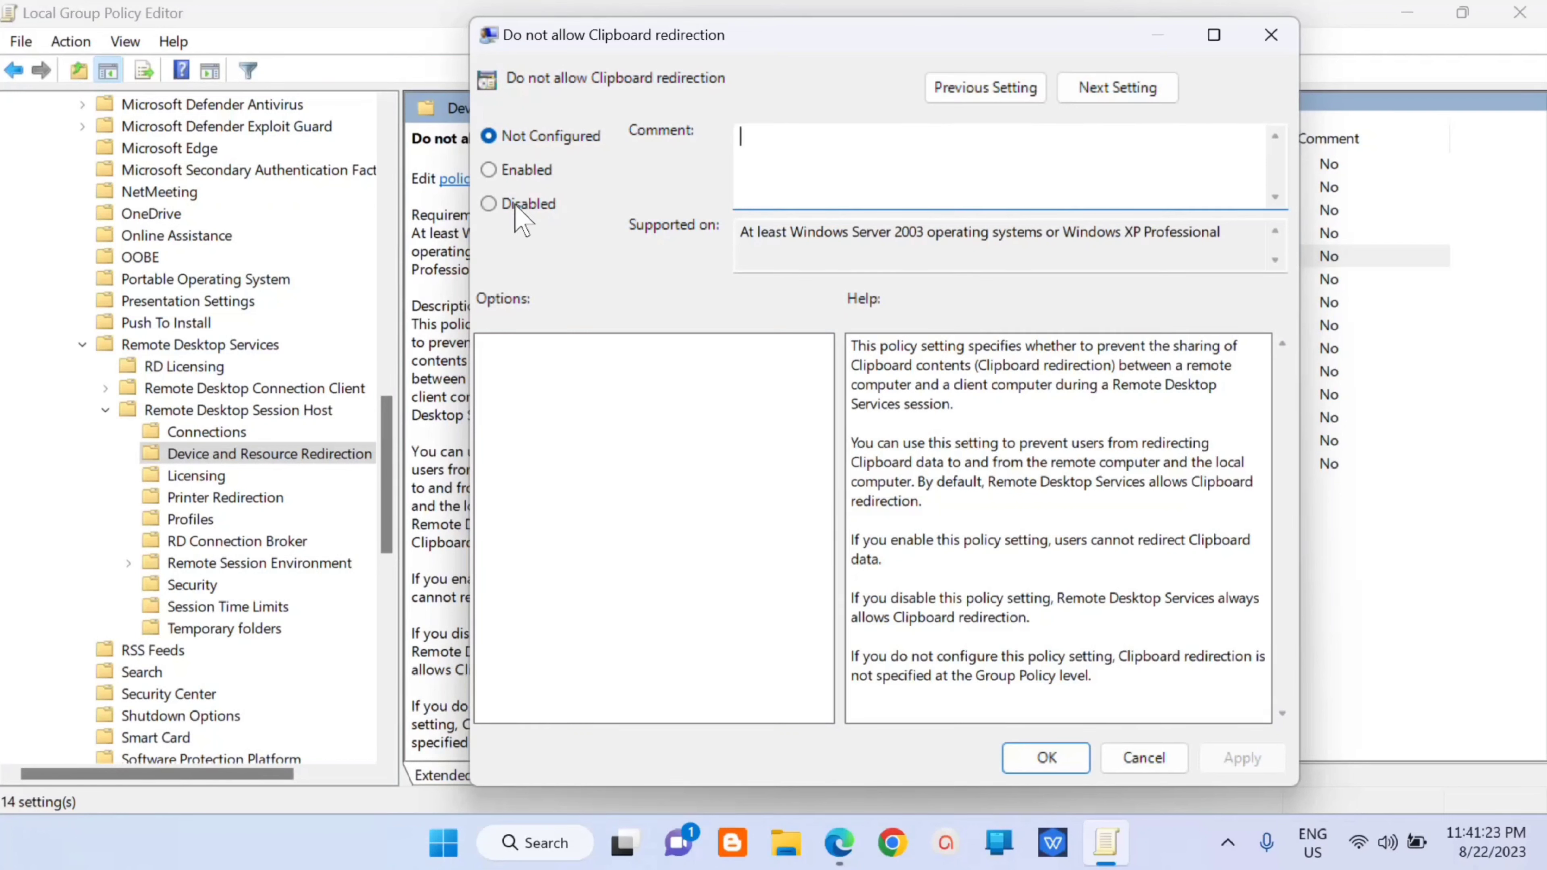
{"action": "left_click", "coordinate": [489, 204]}
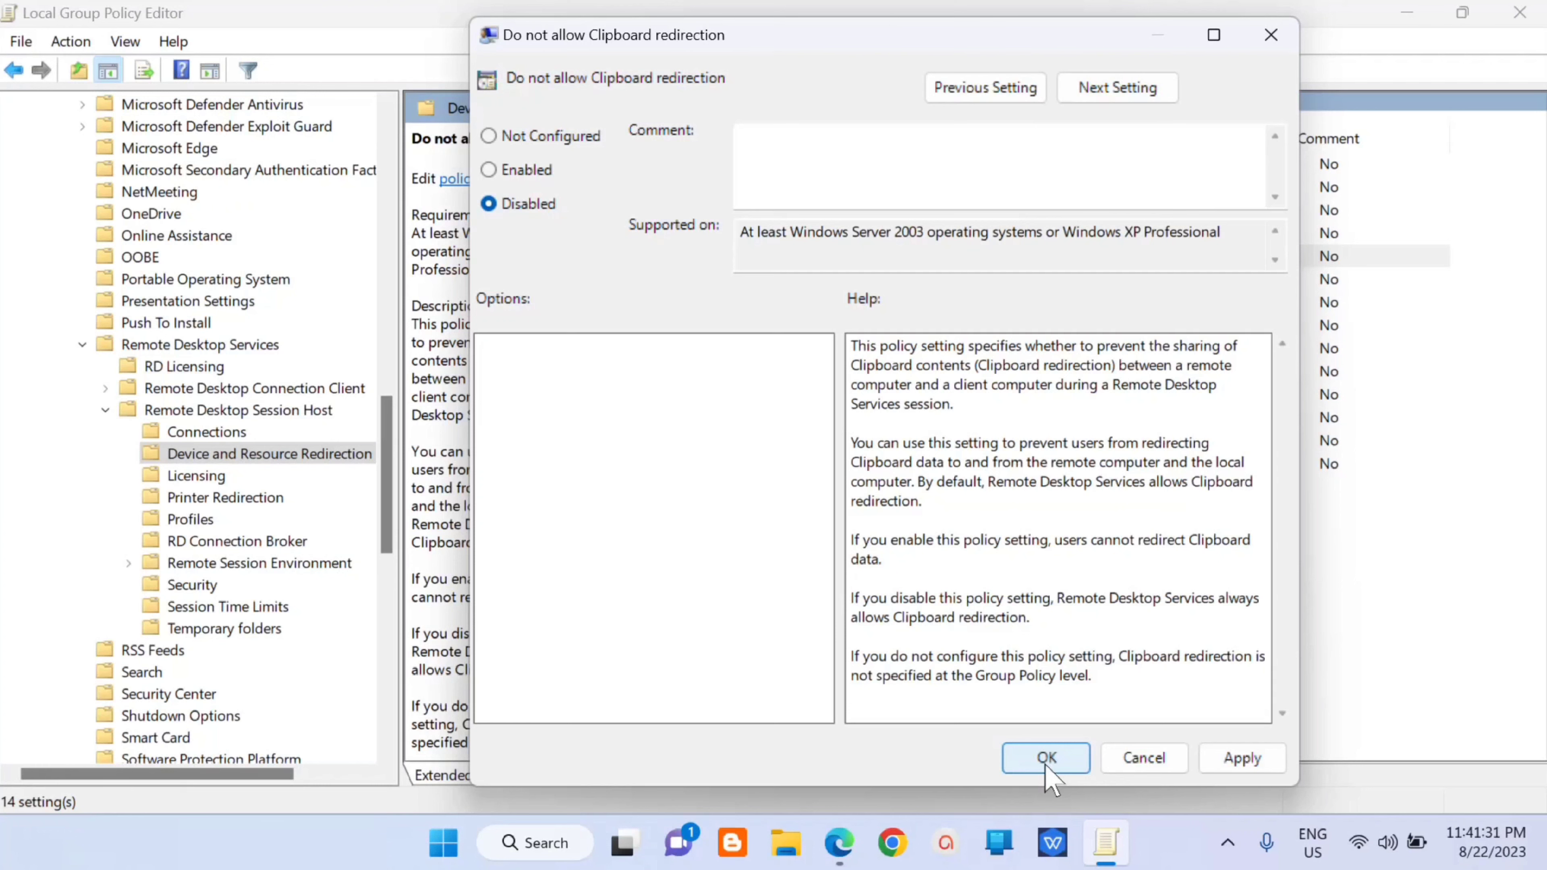
{"action": "left_click", "coordinate": [1271, 35]}
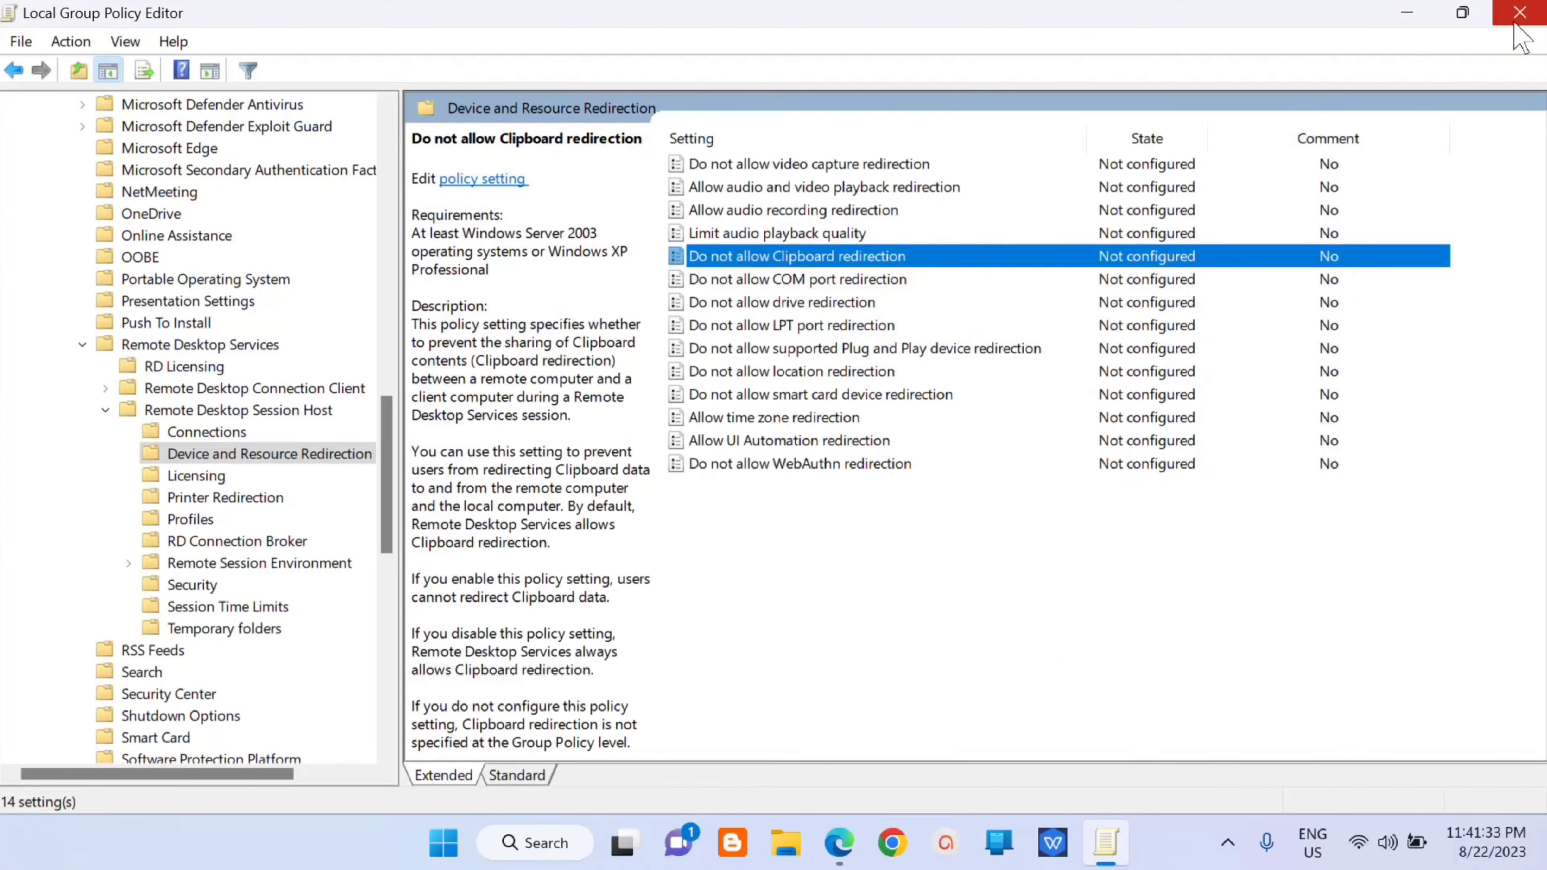
{"action": "left_click", "coordinate": [1396, 15]}
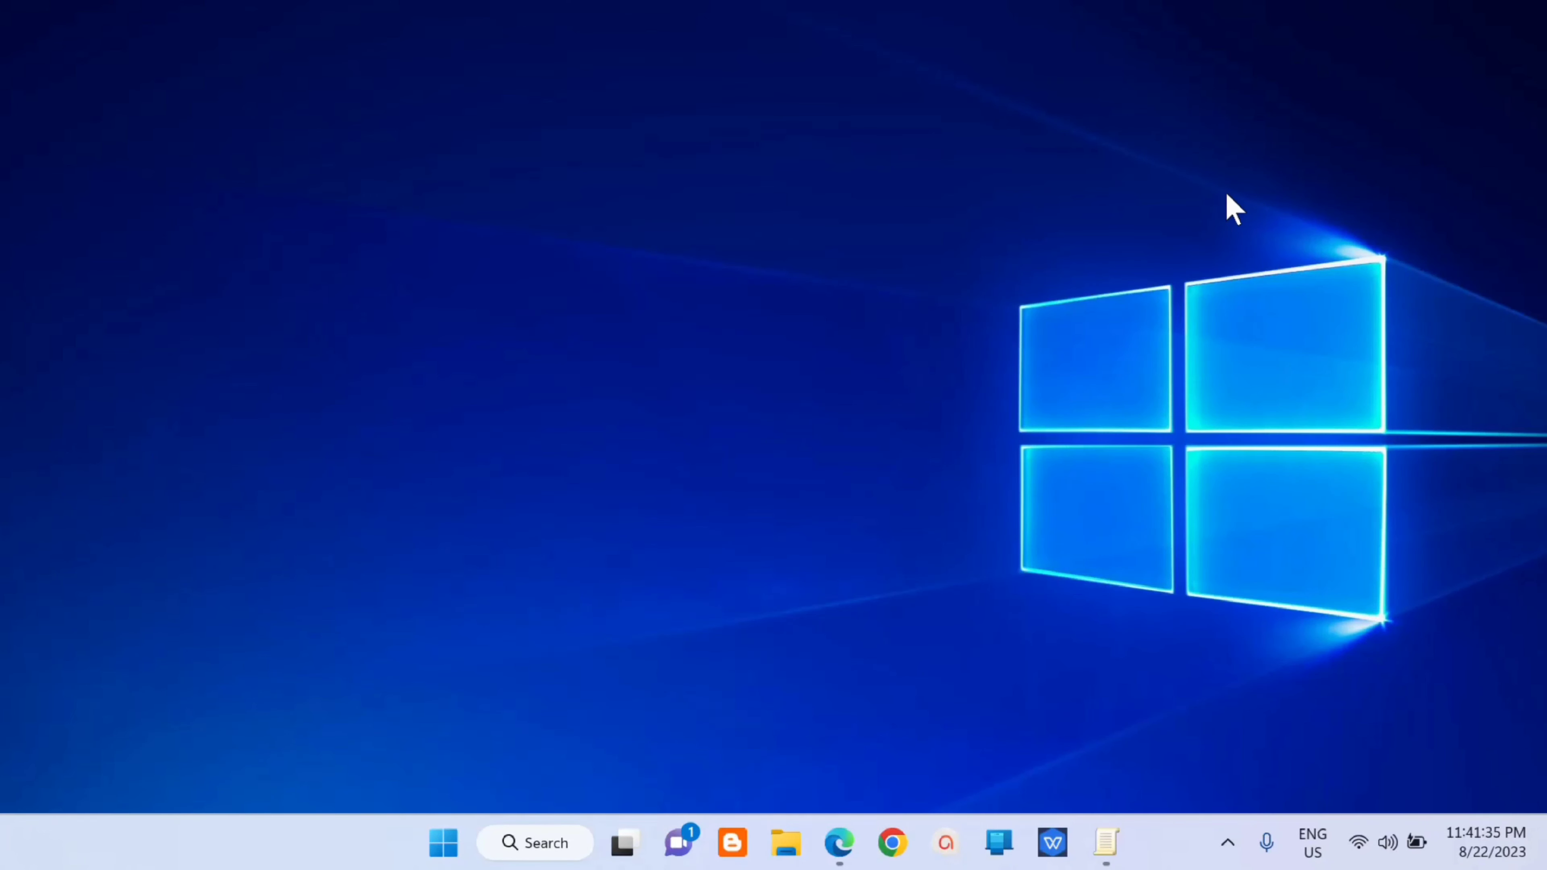